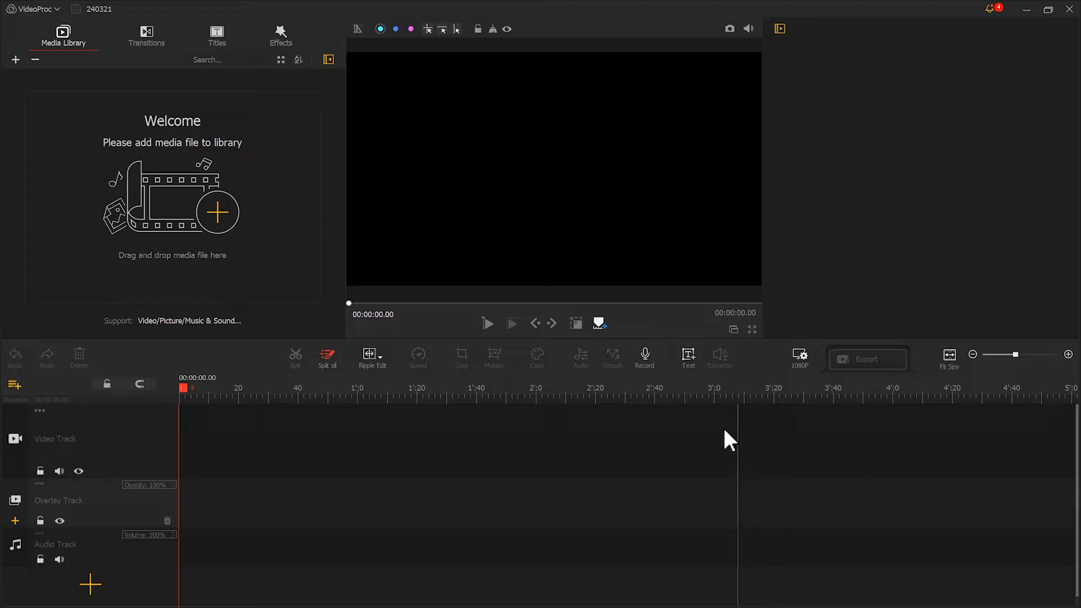
Add a text clip at the start of the timeline and clear its placeholder text.
left_click(690, 356)
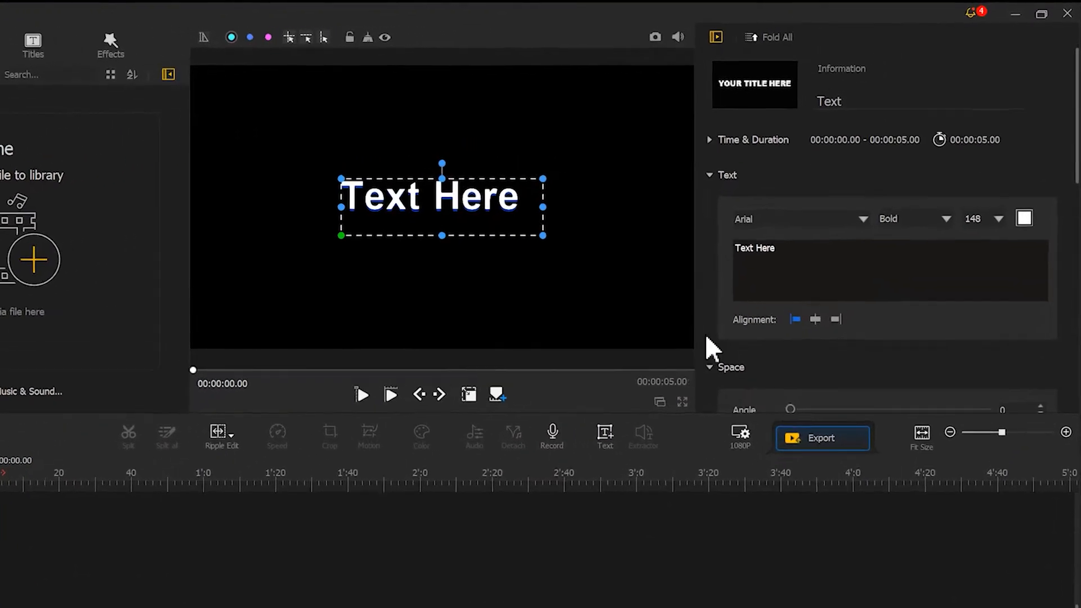
left_click_drag(819, 212, 782, 210)
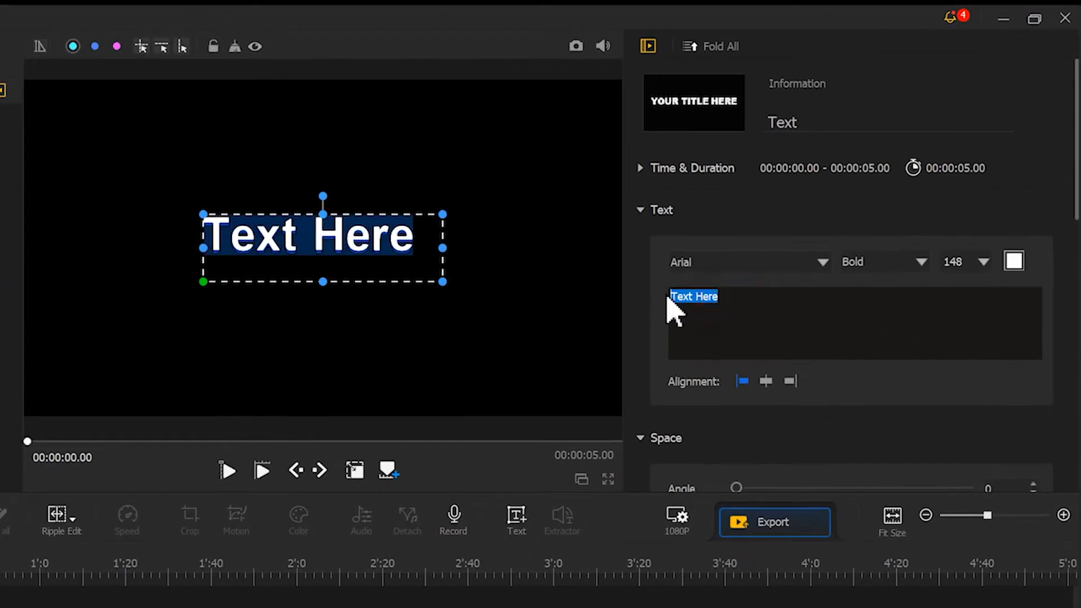
key("BackSpace")
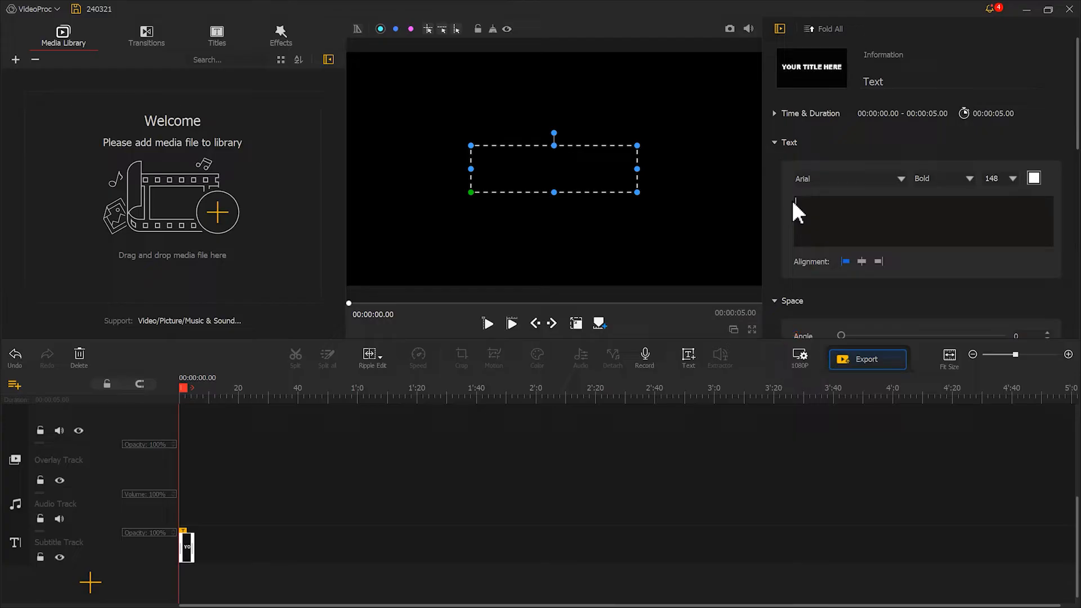
Set the project background to a custom white (#ffffff), keeping the 1920 x 1080 resolution.
left_click(800, 355)
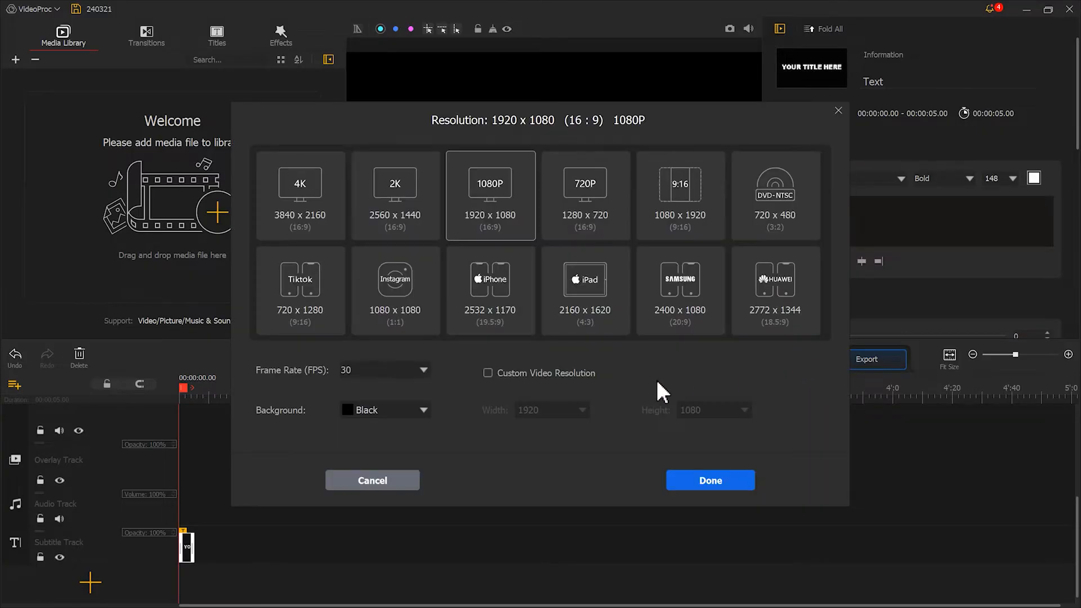
left_click(405, 414)
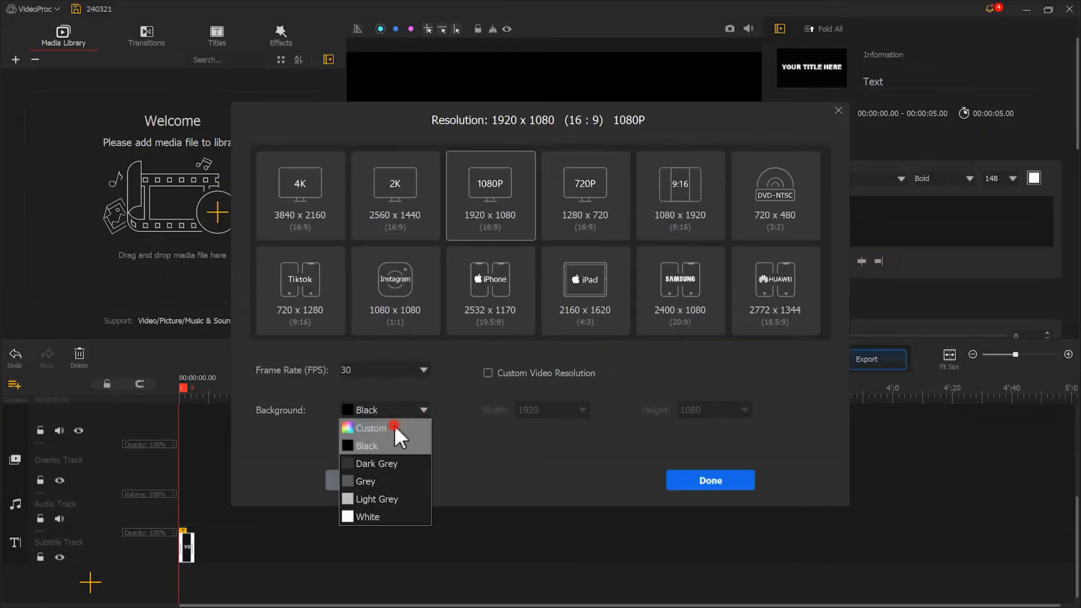
left_click(395, 425)
left_click_drag(575, 343, 679, 346)
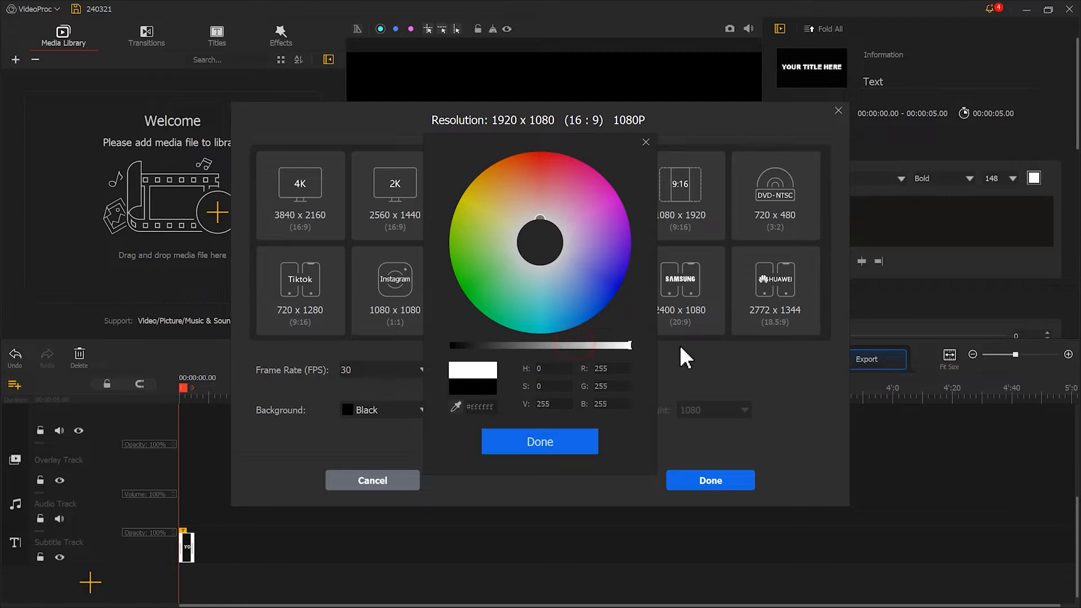
left_click(568, 437)
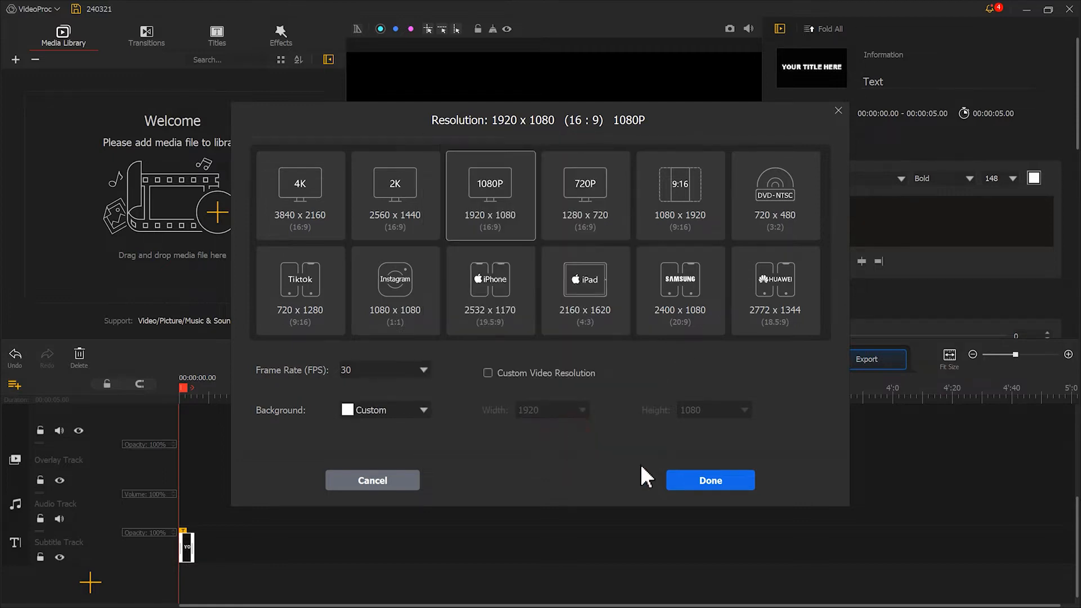
left_click(713, 483)
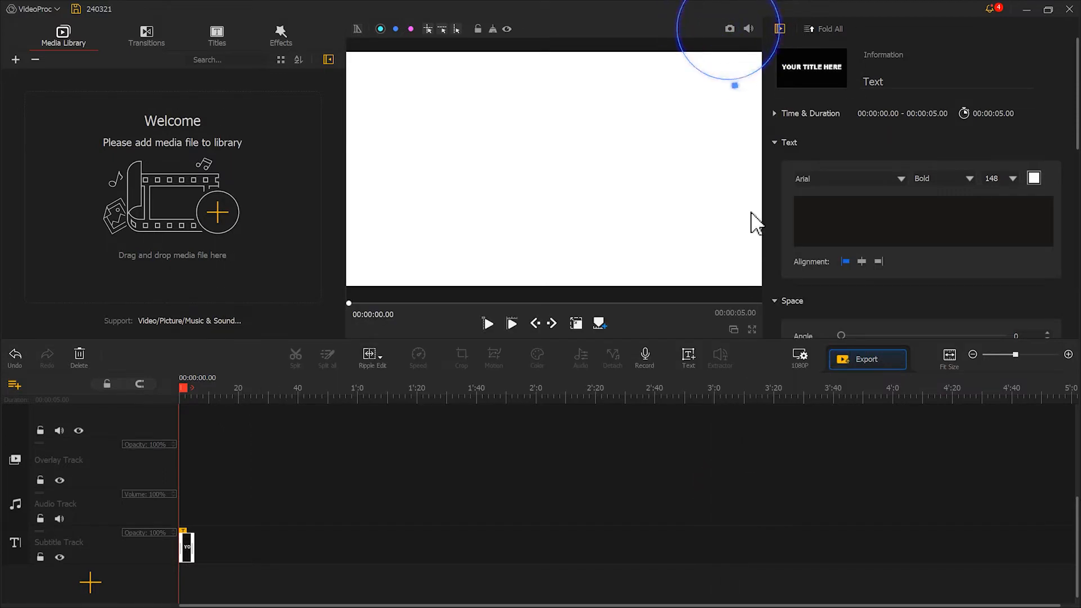
Take a snapshot of the plain white preview frame and set the project background back to Black.
left_click(729, 30)
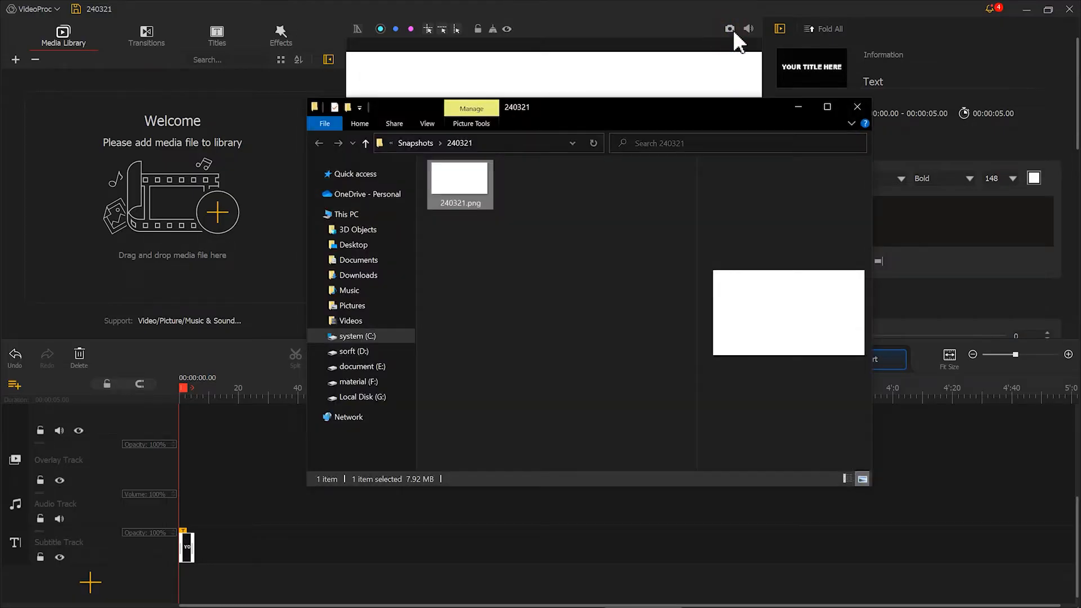
left_click(858, 107)
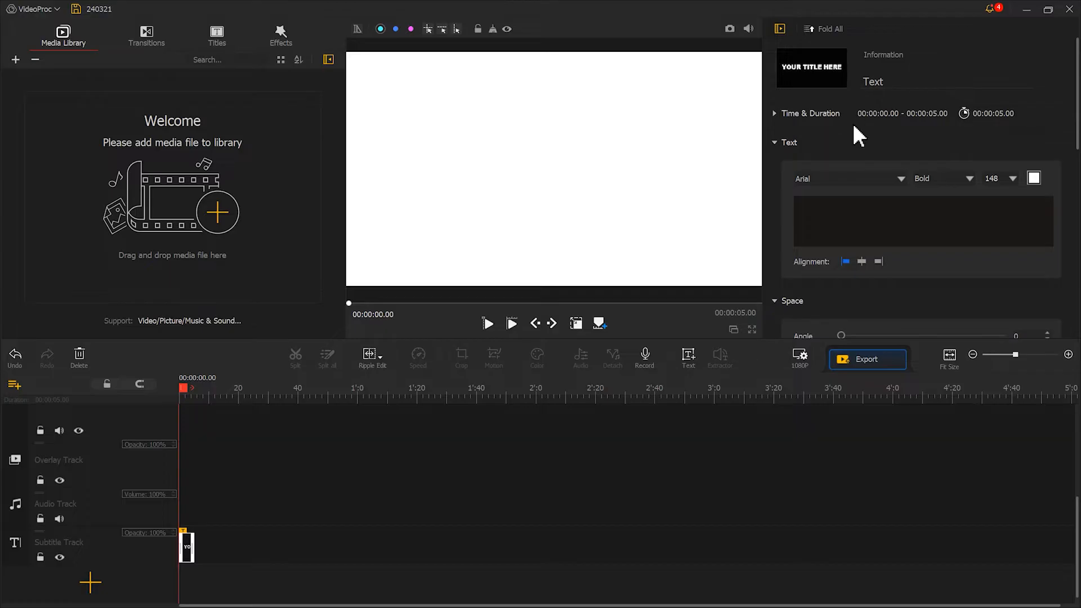
left_click(800, 356)
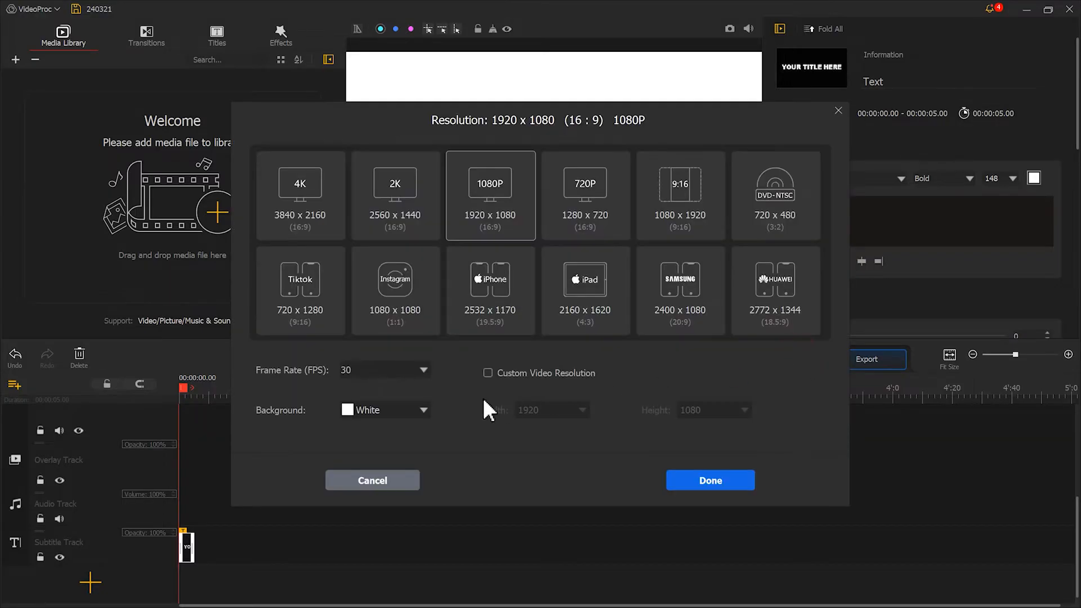
left_click(422, 408)
left_click(398, 445)
left_click(708, 480)
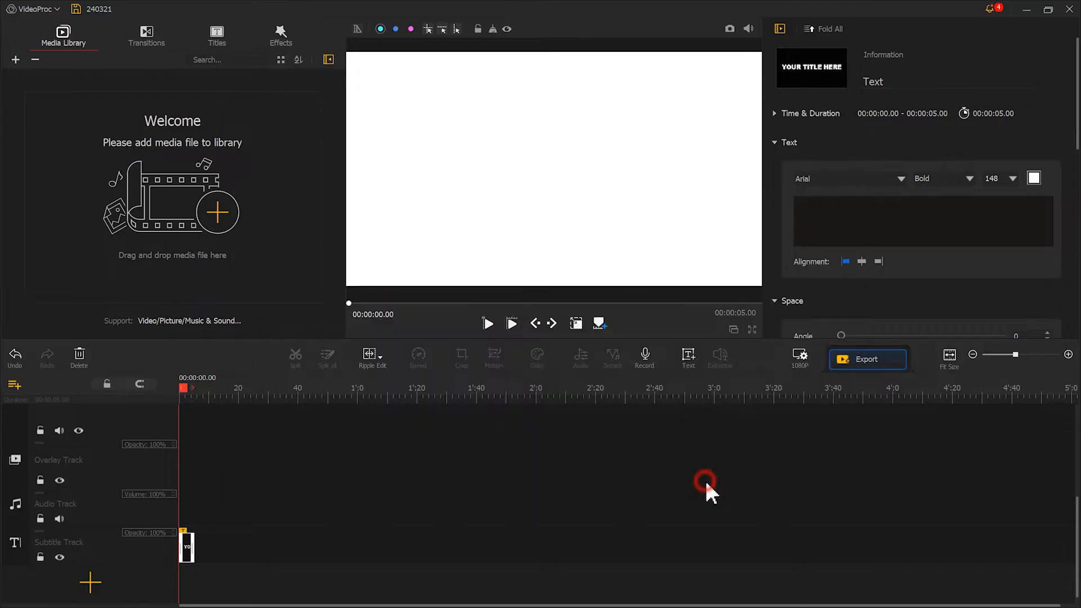
Enter JUNE as the text of the empty text clip.
left_click_drag(207, 393, 632, 395)
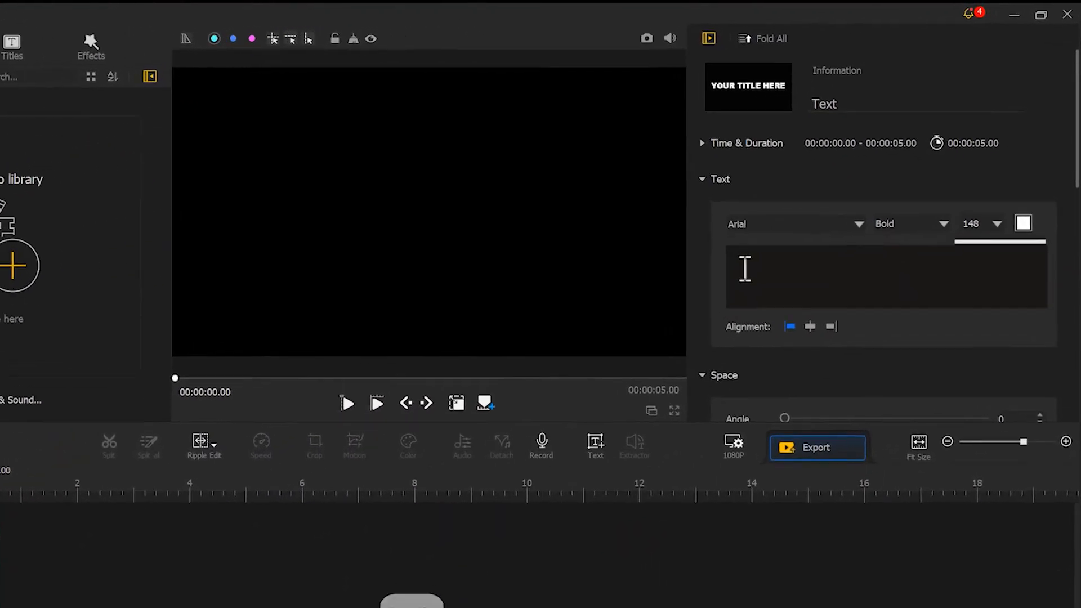
left_click(794, 225)
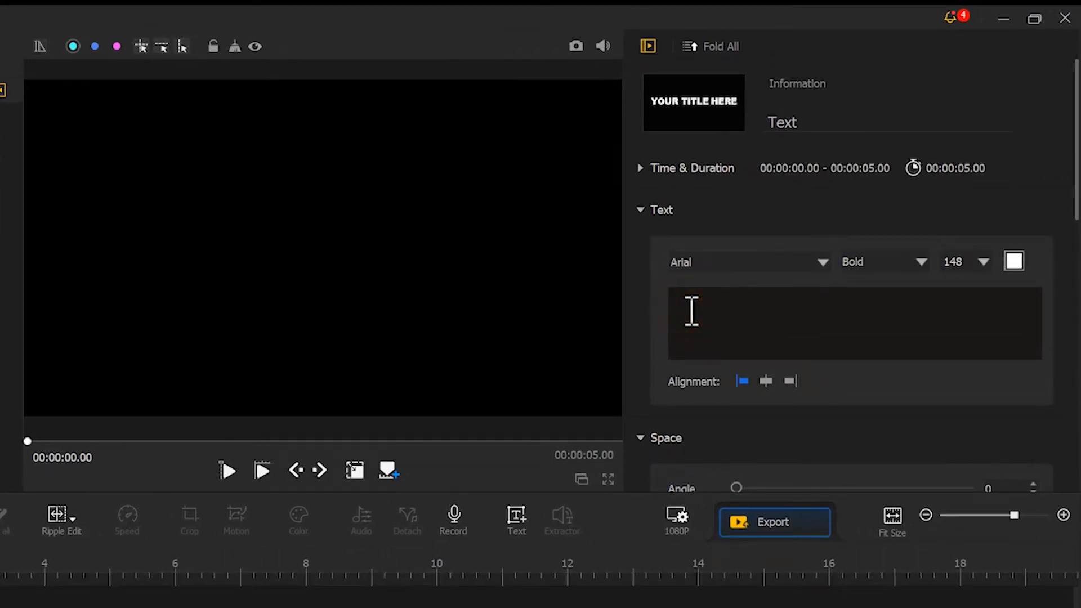
type("JUNE")
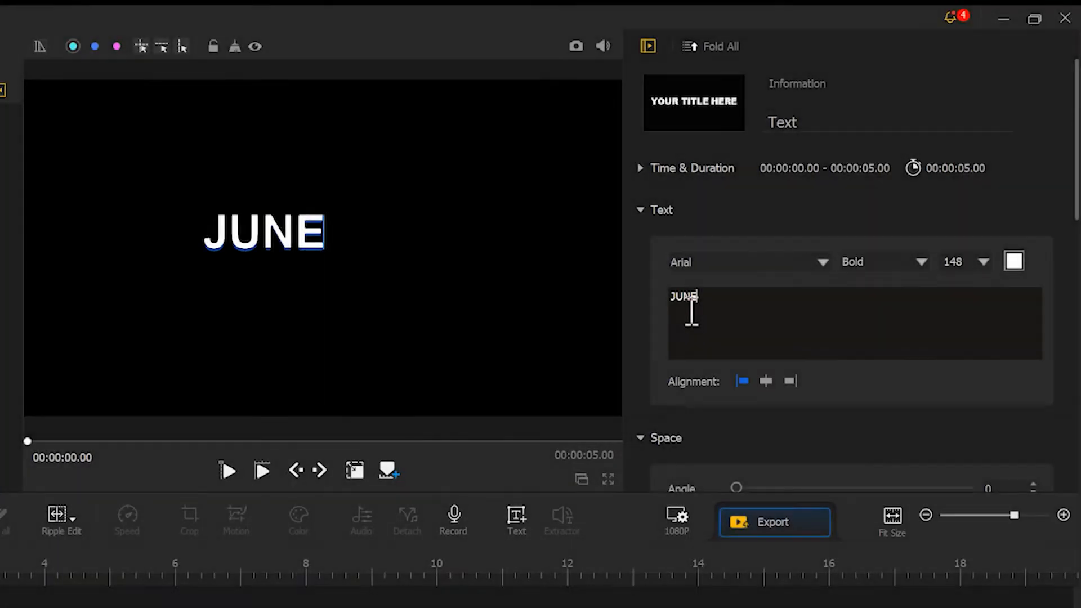
Format the JUNE text with the Gunplay font, size 250 and a character space of 53.
left_click(821, 262)
scroll(900, 348, "down", 6)
left_click_drag(937, 337, 938, 406)
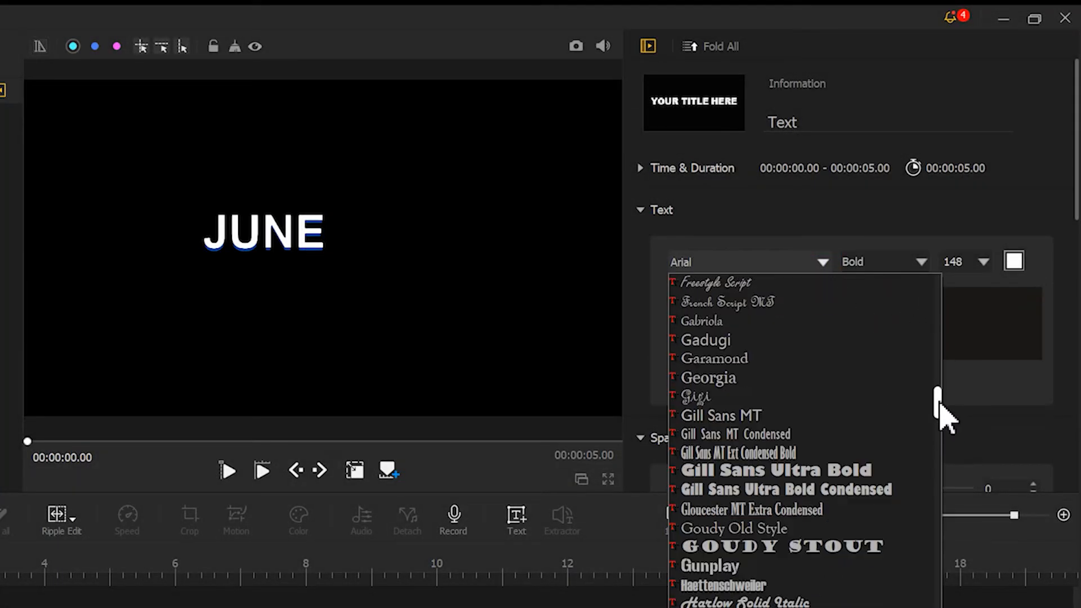
left_click(732, 567)
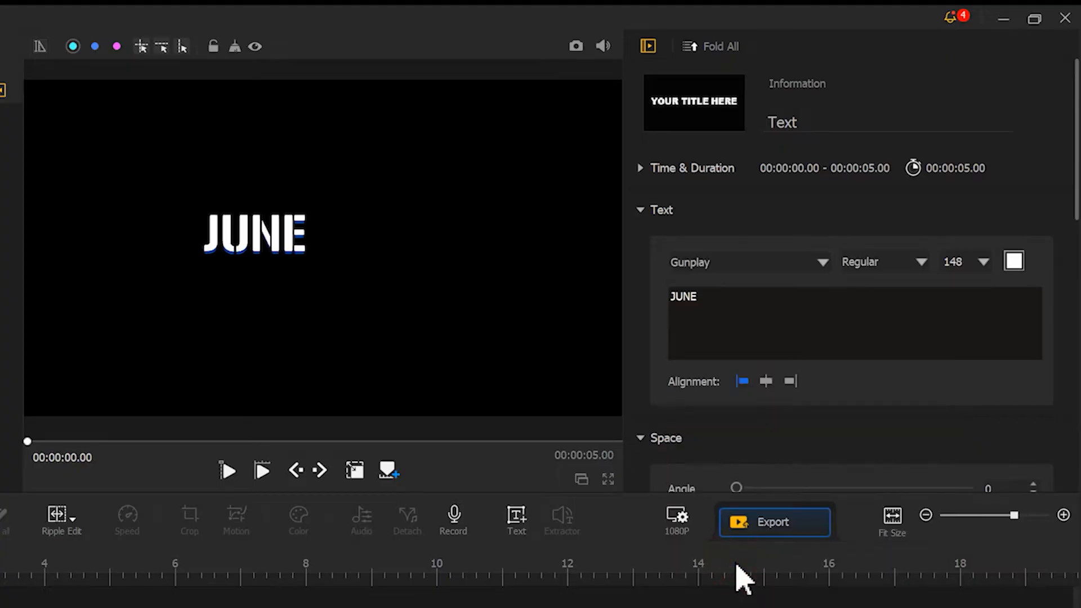
left_click_drag(963, 262, 934, 260)
type("250")
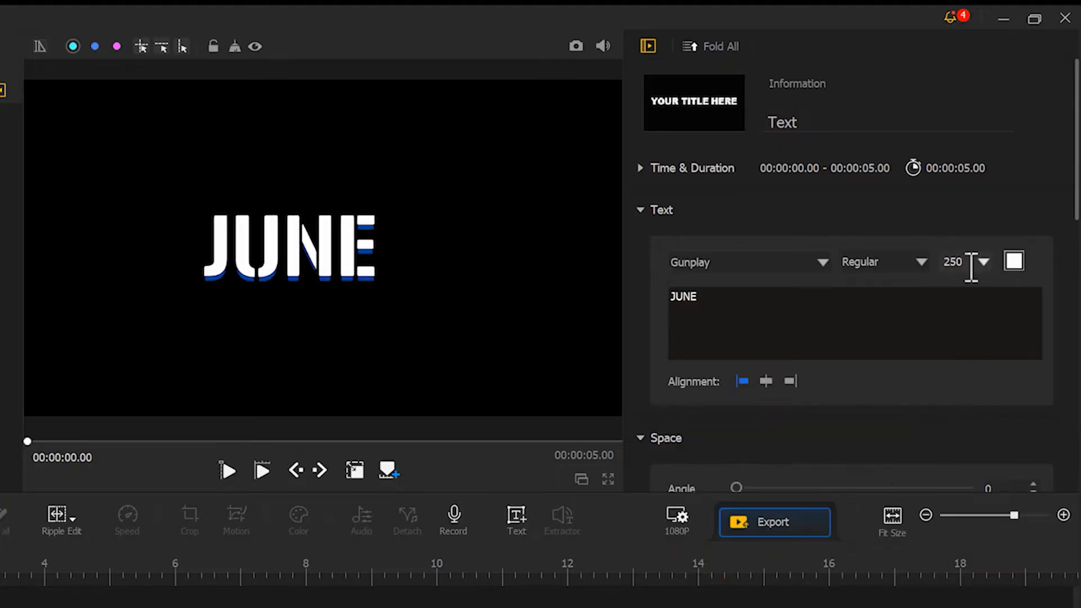
scroll(1058, 259, "down", 3)
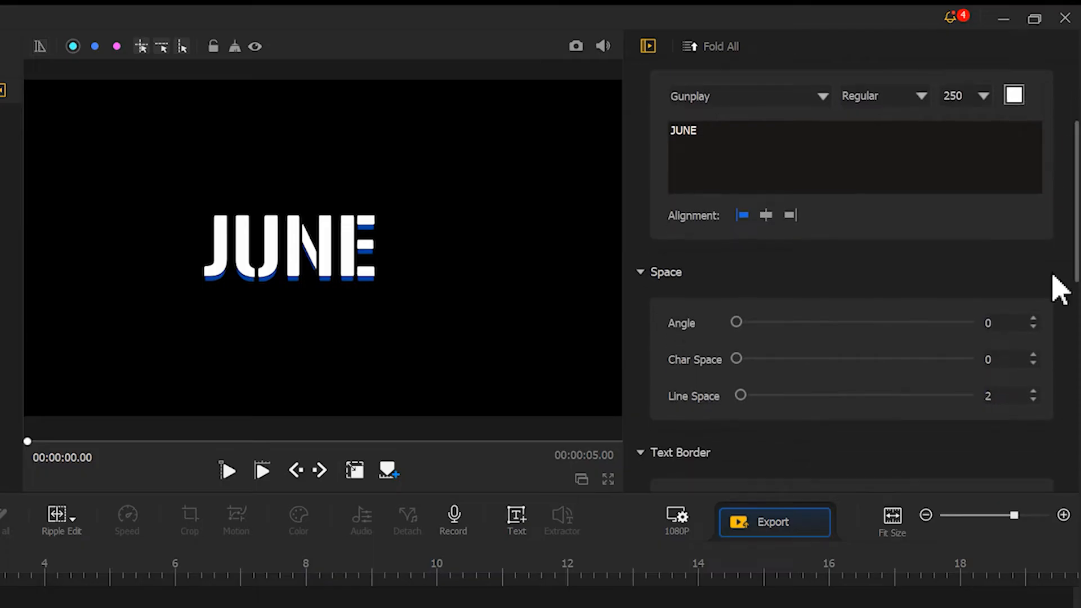
left_click_drag(737, 359, 861, 359)
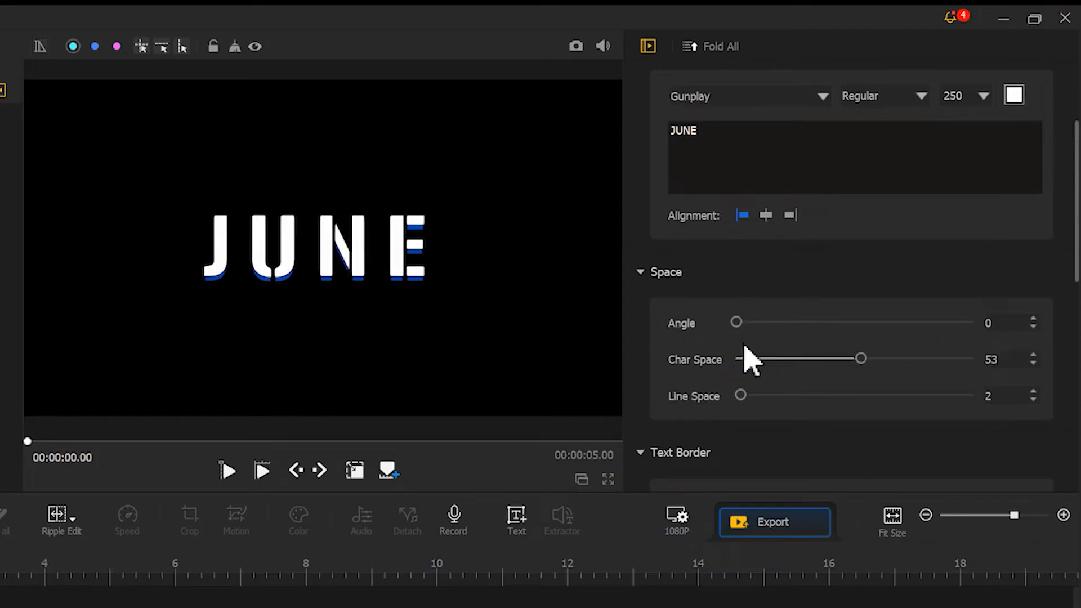
Enlarge and centre the JUNE text in the preview, and set its text shadow offset to 0.
left_click(349, 261)
left_click_drag(349, 249, 325, 231)
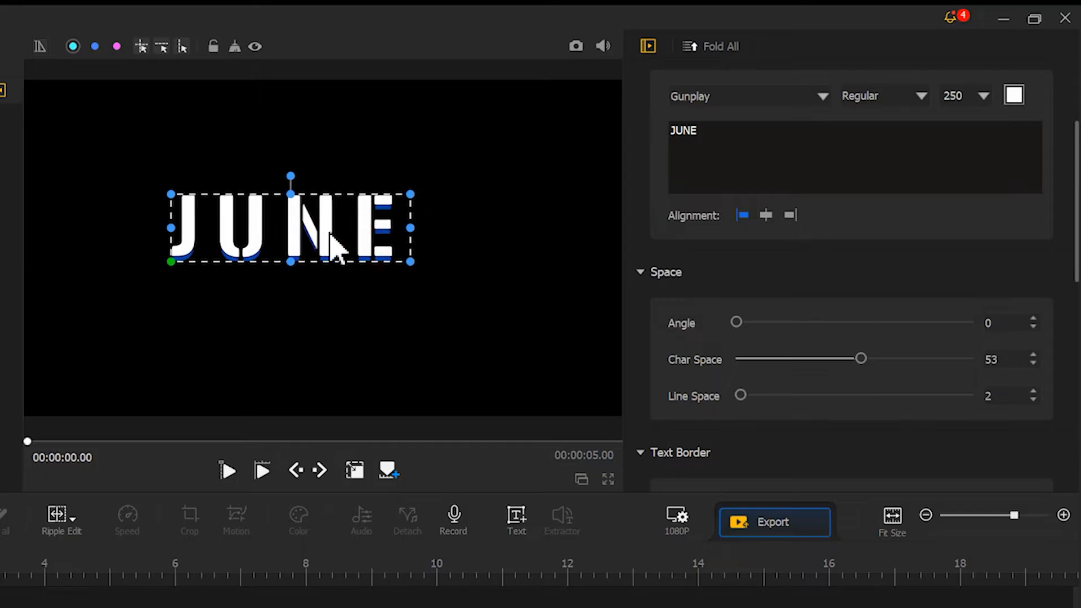
left_click_drag(410, 260, 489, 284)
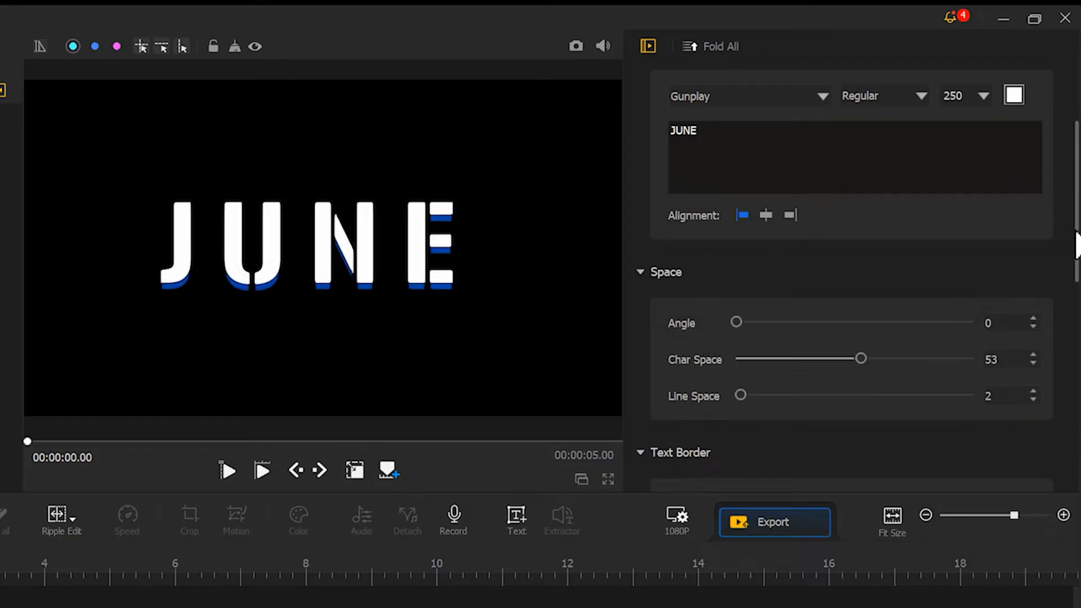
left_click_drag(1076, 217, 1076, 449)
left_click_drag(774, 274, 710, 276)
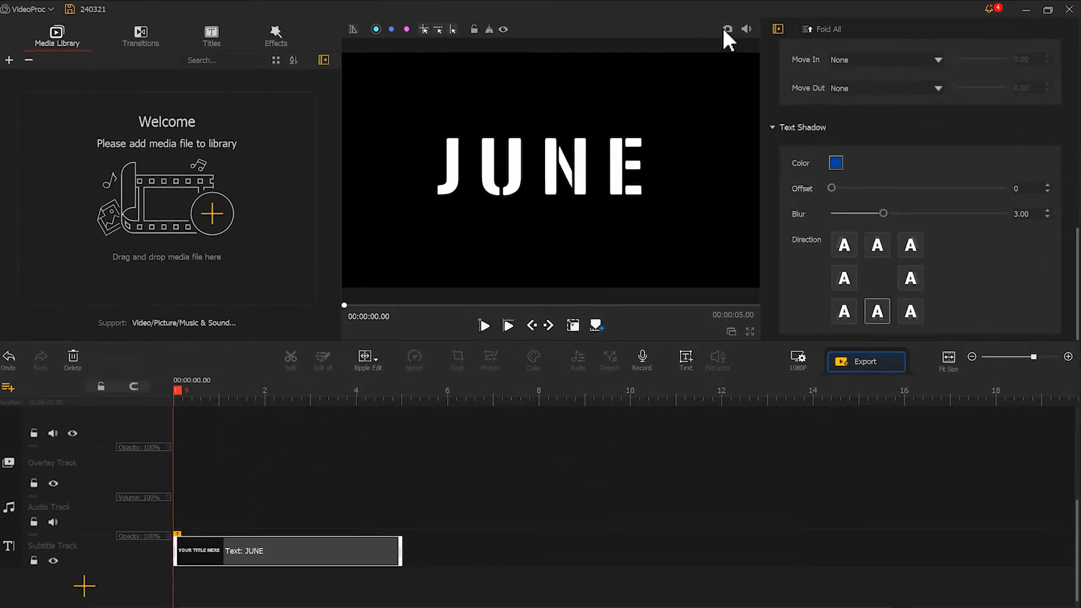
Take a snapshot of the JUNE frame, then import both snapshot pictures into the media library as a list and open it.
left_click(727, 28)
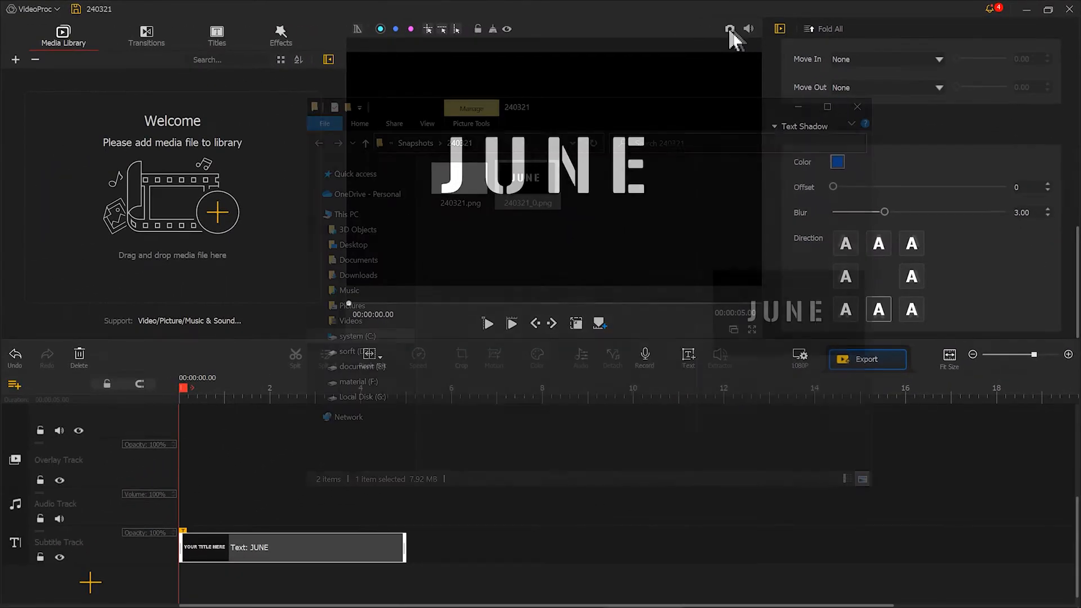
left_click_drag(600, 294, 251, 180)
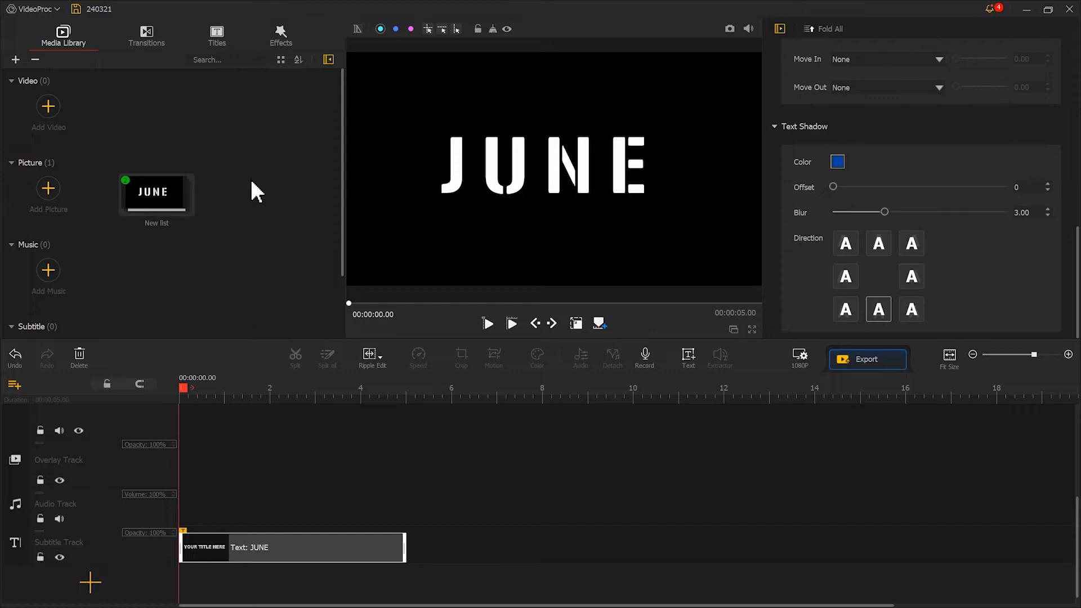
double_click(169, 198)
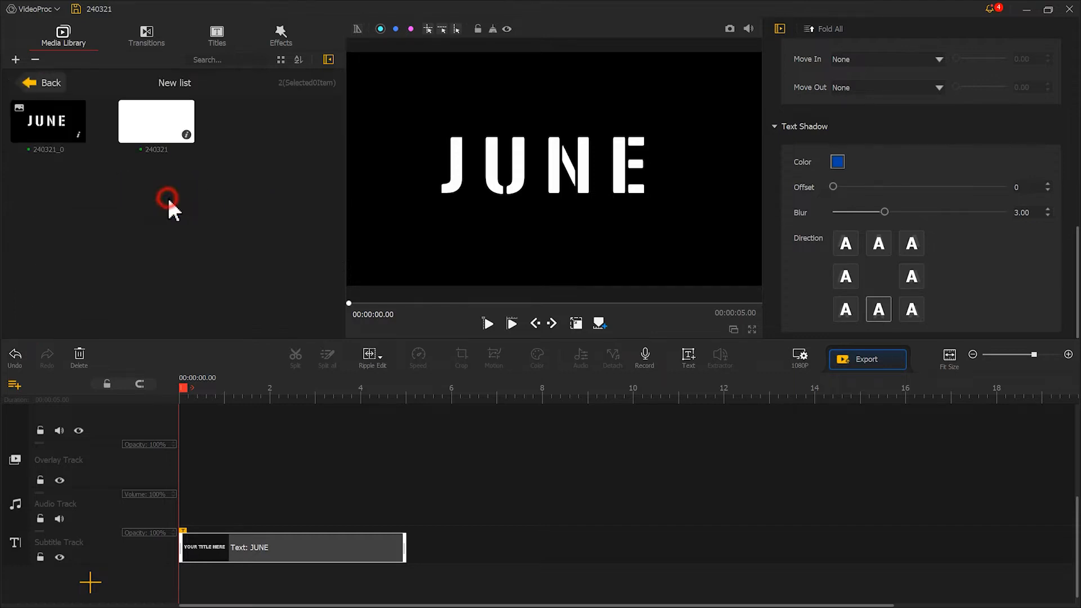
Delete the JUNE text clip from the timeline and add extra overlay tracks.
left_click(82, 356)
left_click_drag(206, 398, 276, 404)
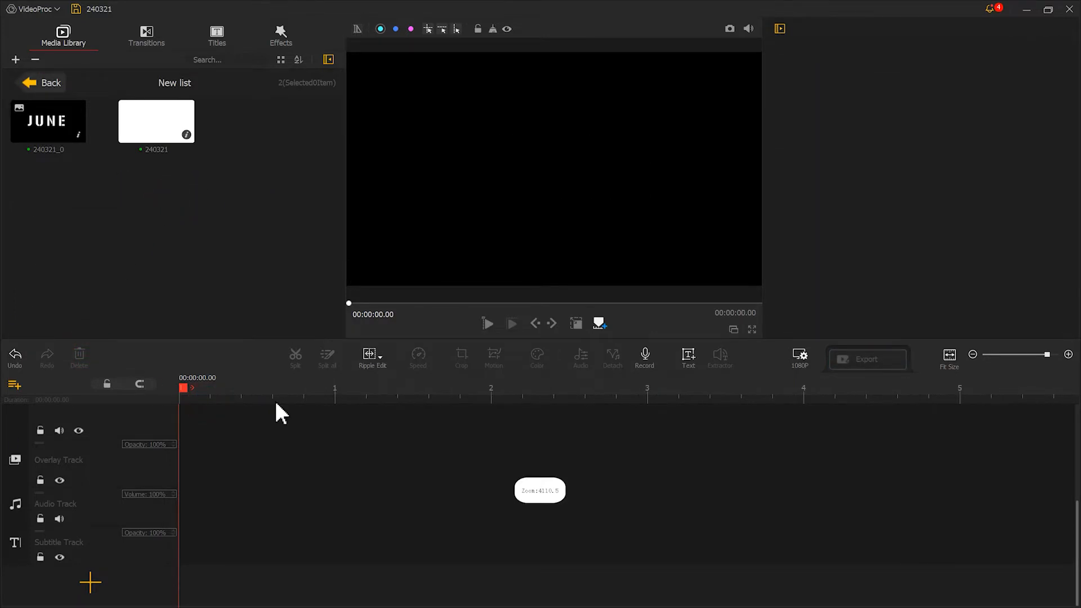
left_click(14, 385)
left_click(28, 389)
left_click(16, 385)
left_click(28, 389)
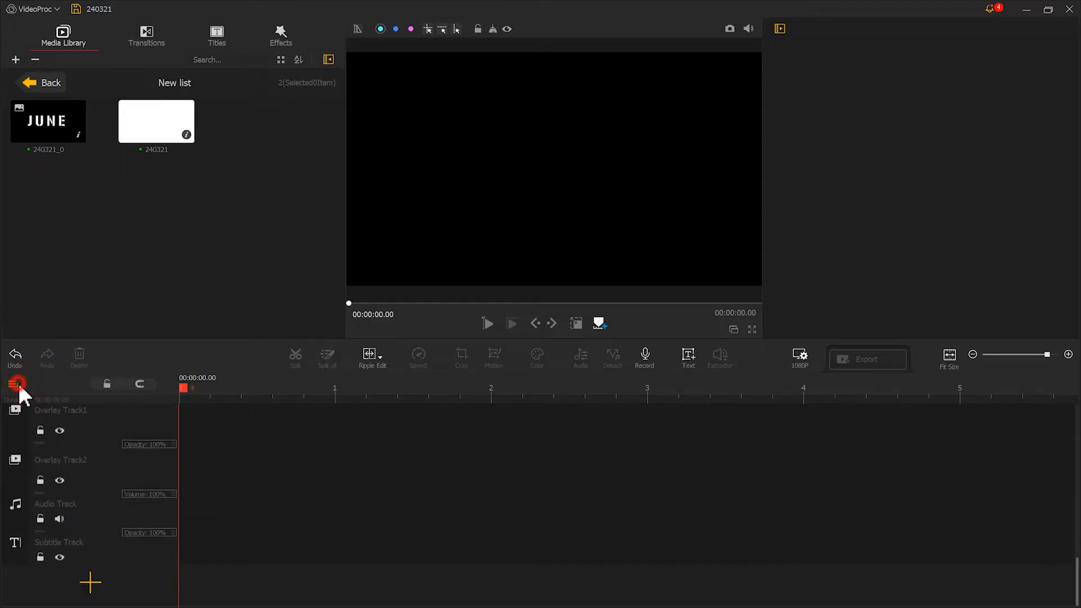
Place the 240321_0 JUNE picture at the start of the first overlay track and fit it to the screen height.
left_click(72, 136)
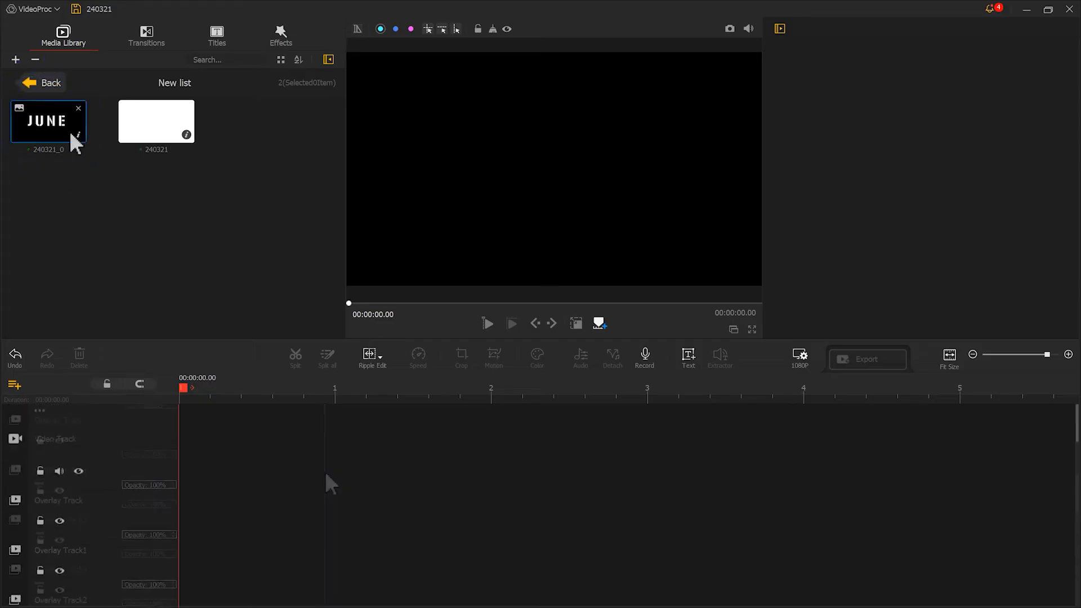
left_click_drag(71, 134, 189, 512)
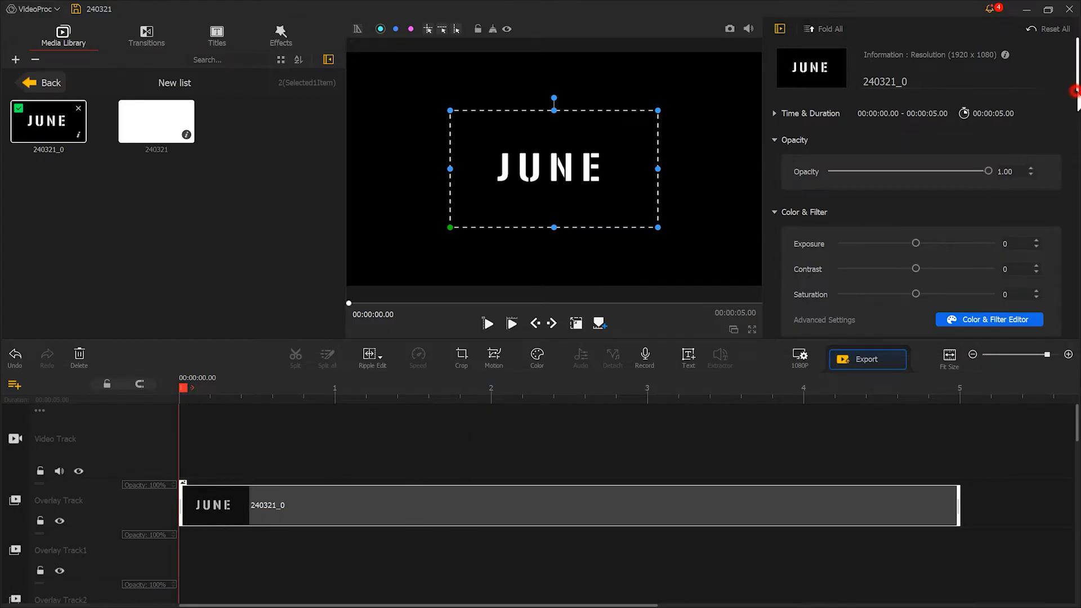
scroll(965, 229, "down", 10)
left_click(962, 228)
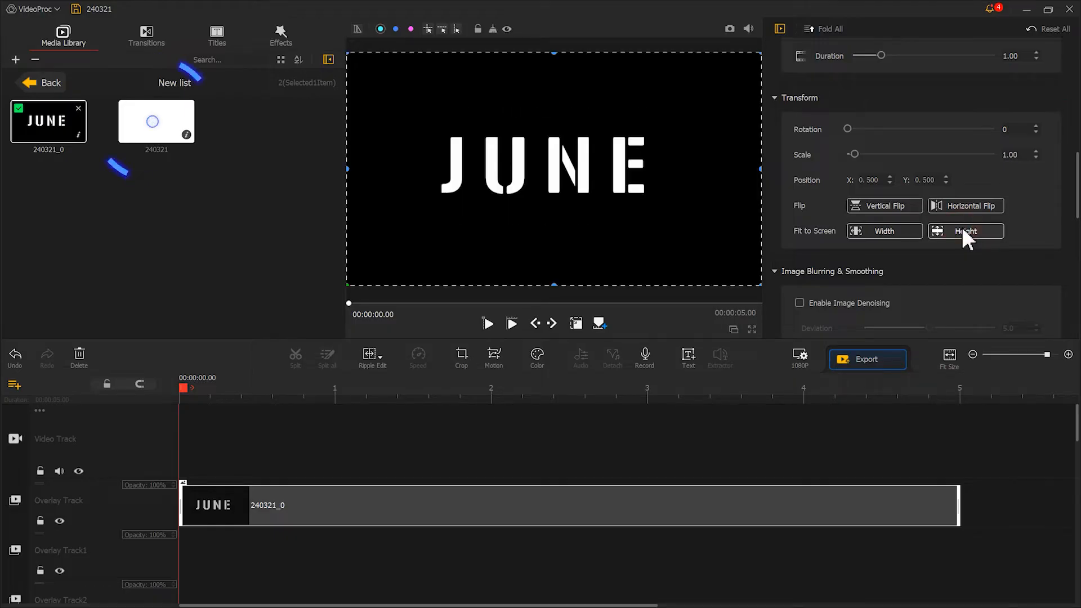
Place the white 240321 picture at the start of Overlay Track1 and crop it to a full-height vertical strip about 254 px wide.
left_click(168, 124)
left_click_drag(169, 125, 184, 545)
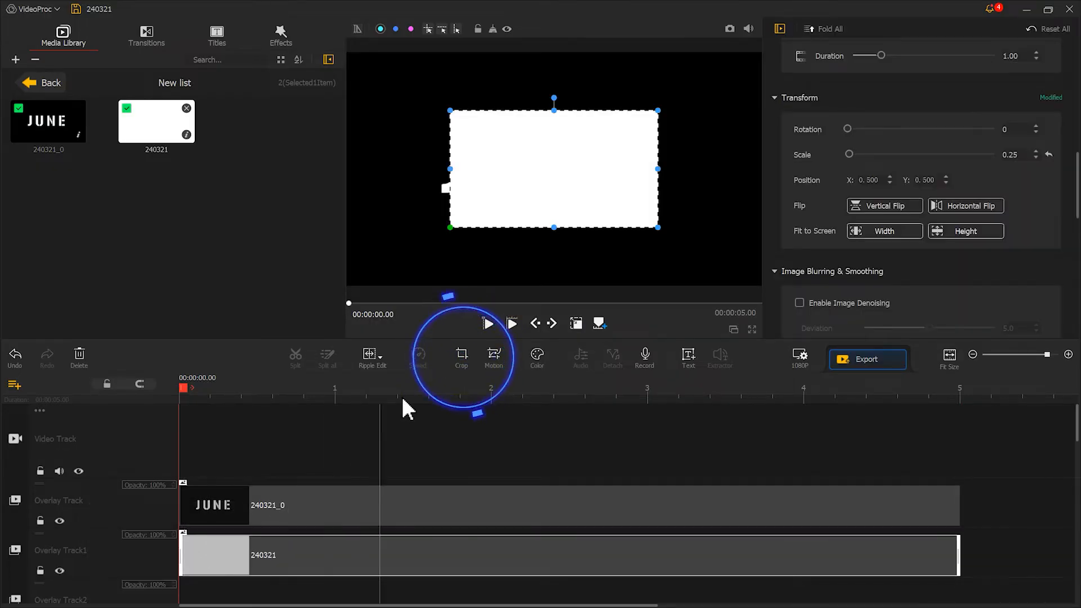
left_click(462, 360)
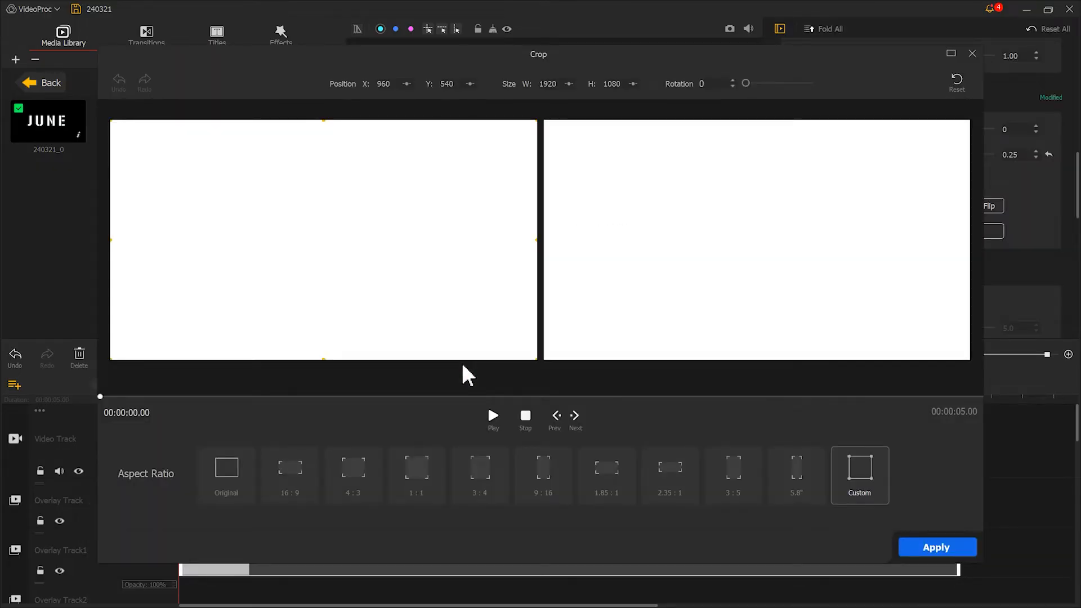
left_click_drag(536, 239, 166, 235)
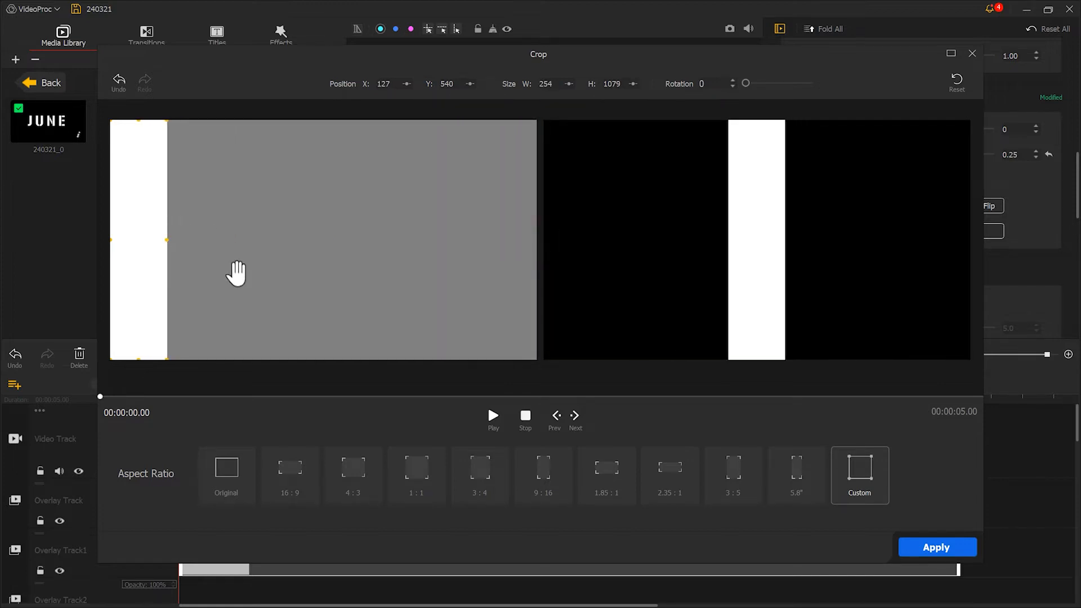
left_click(936, 549)
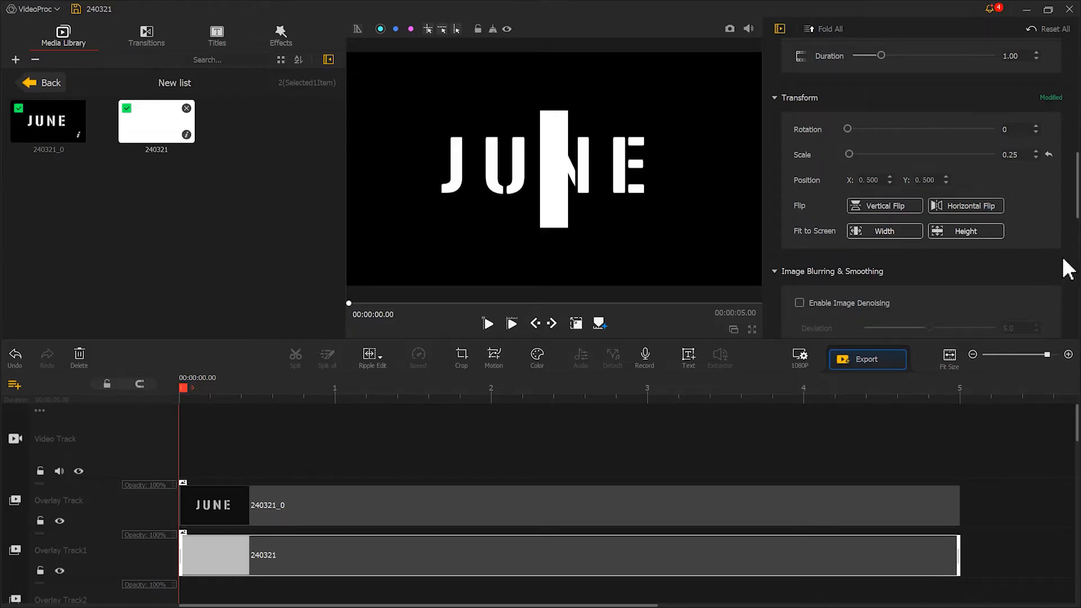
Set the white strip's opacity to 0.50, move it over the letter J, and narrow it to the width of the letter's stem.
left_click_drag(1077, 213, 1078, 80)
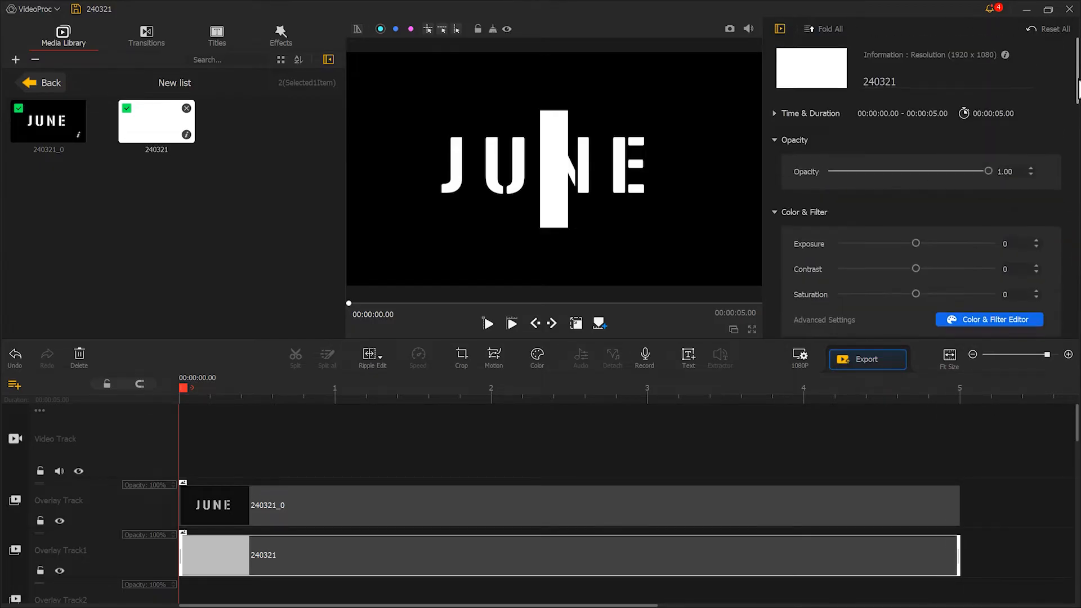
left_click_drag(988, 167, 909, 179)
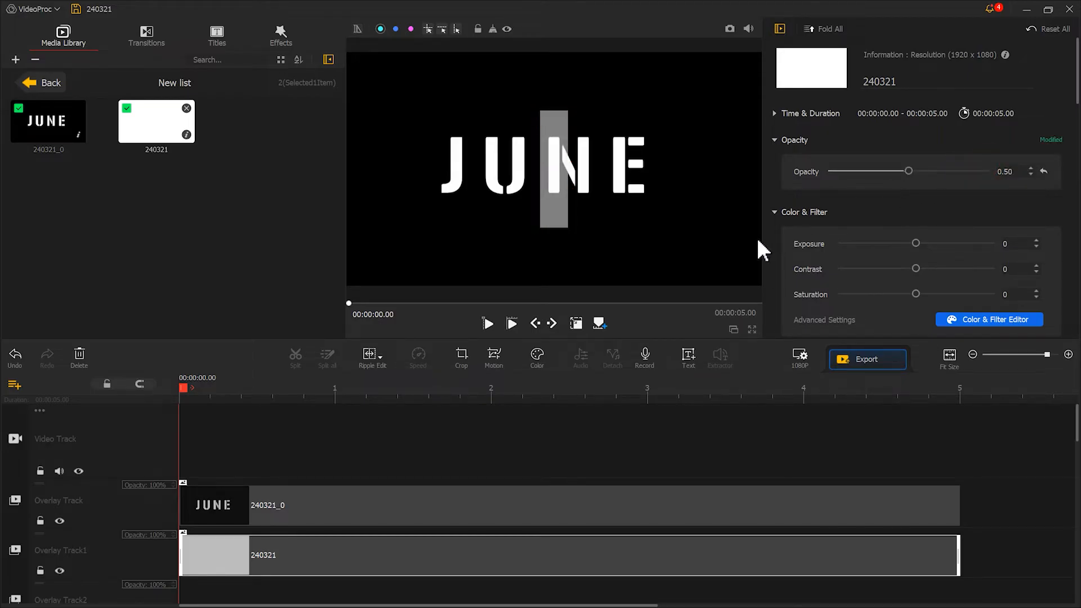
left_click(575, 323)
left_click_drag(552, 212, 476, 227)
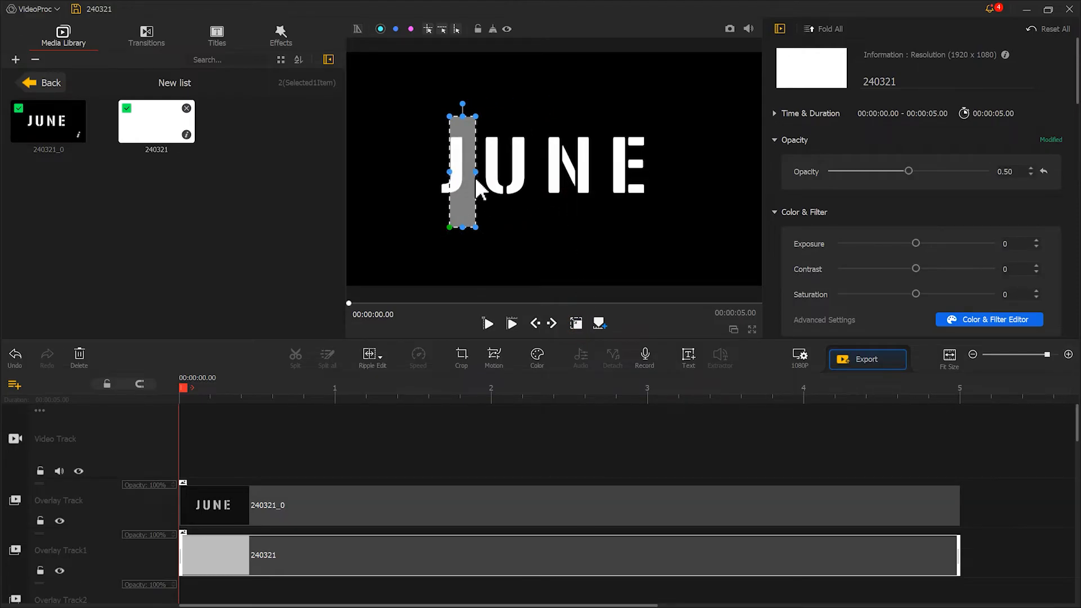
left_click_drag(474, 173, 462, 174)
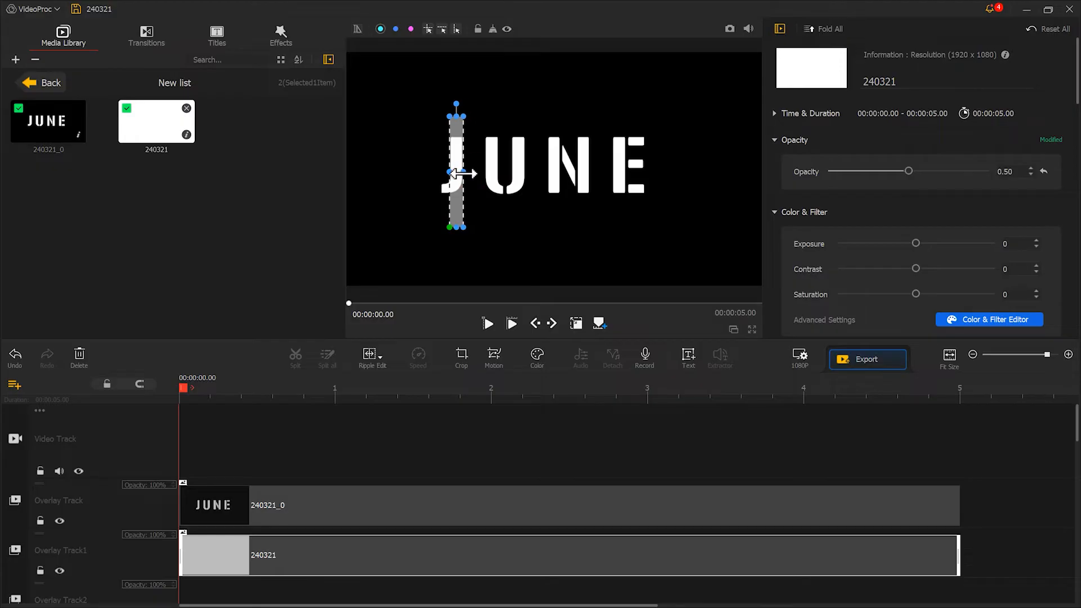
Open the strip's motion editing and add a keyframe at the start whose frame covers the full 254x1080 strip.
left_click(493, 360)
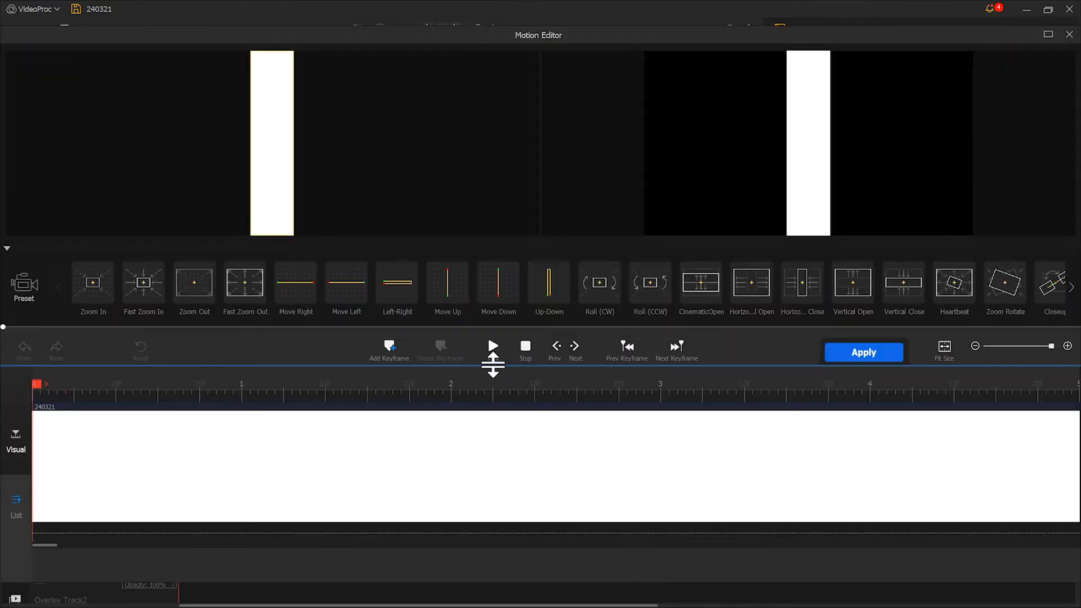
left_click(389, 352)
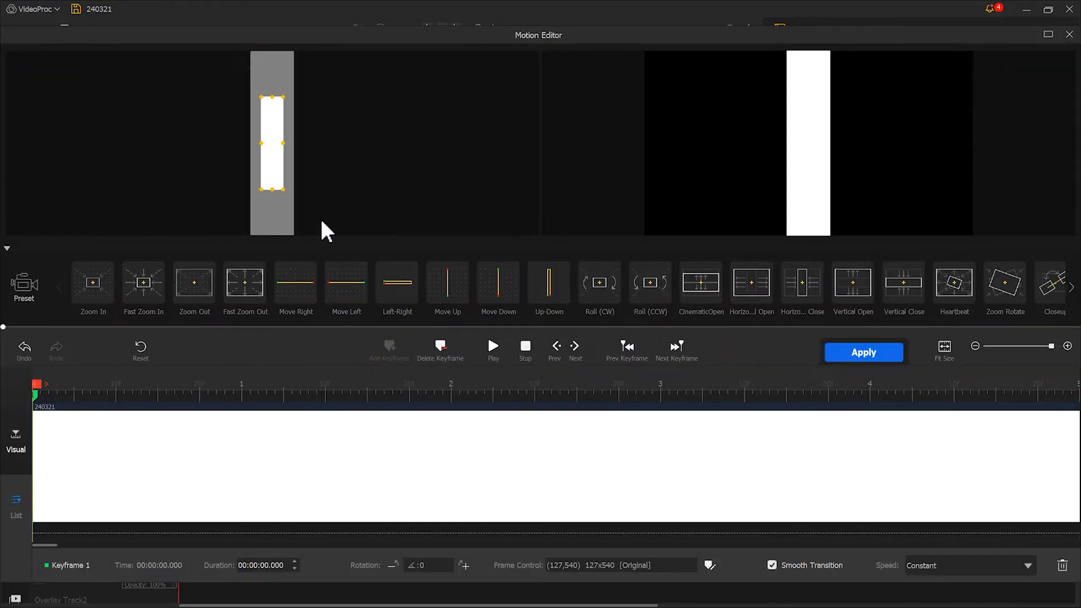
left_click_drag(277, 174, 291, 232)
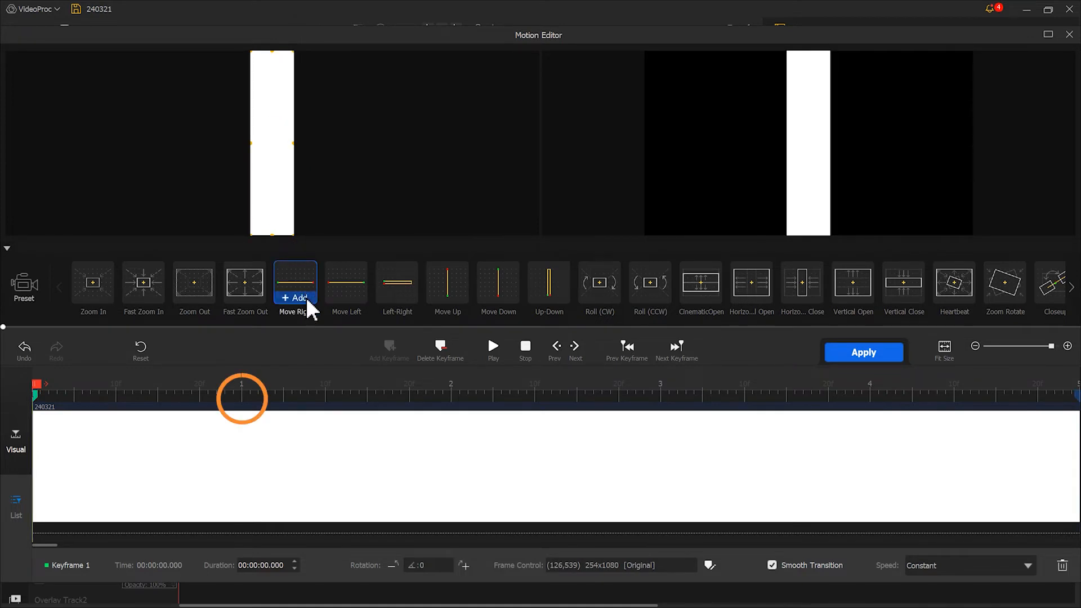
Add a second motion keyframe at 00:00:01.00 with the speed set to Speed Down.
left_click(310, 388)
left_click_drag(311, 391, 246, 383)
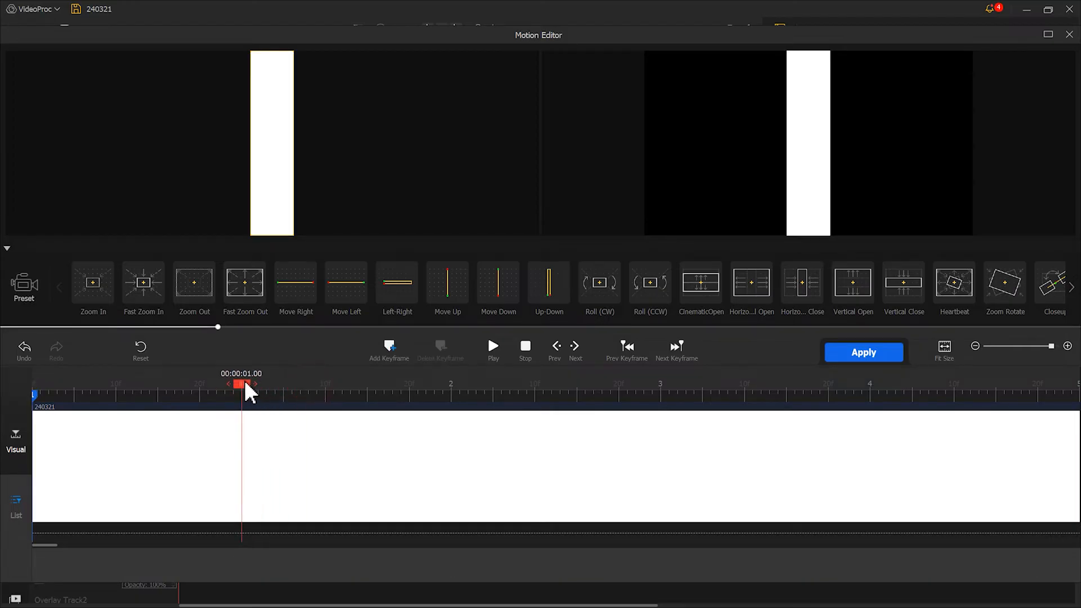
left_click(389, 352)
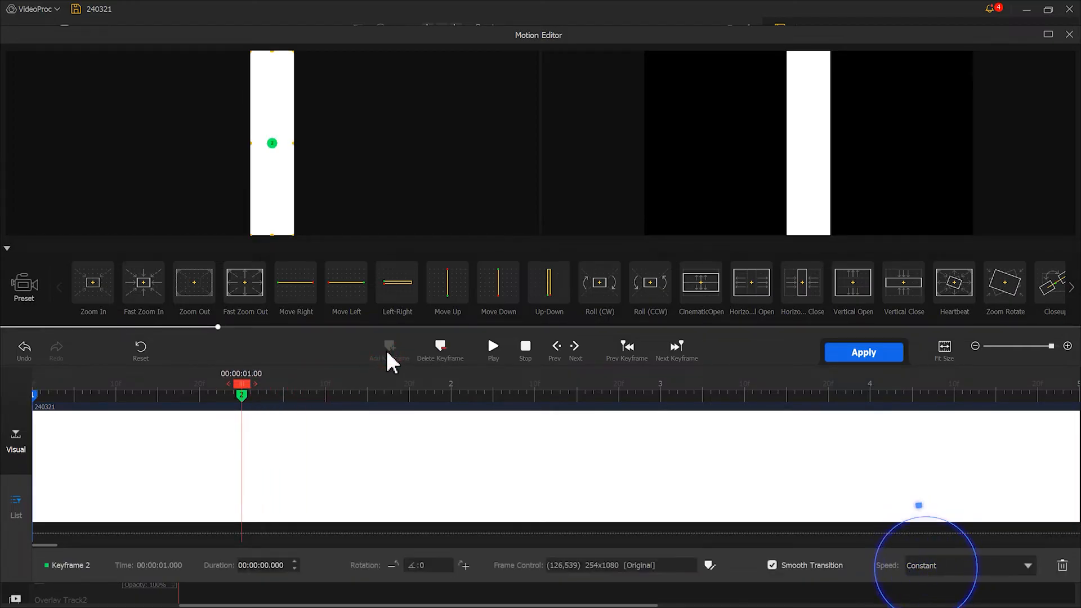
left_click(952, 565)
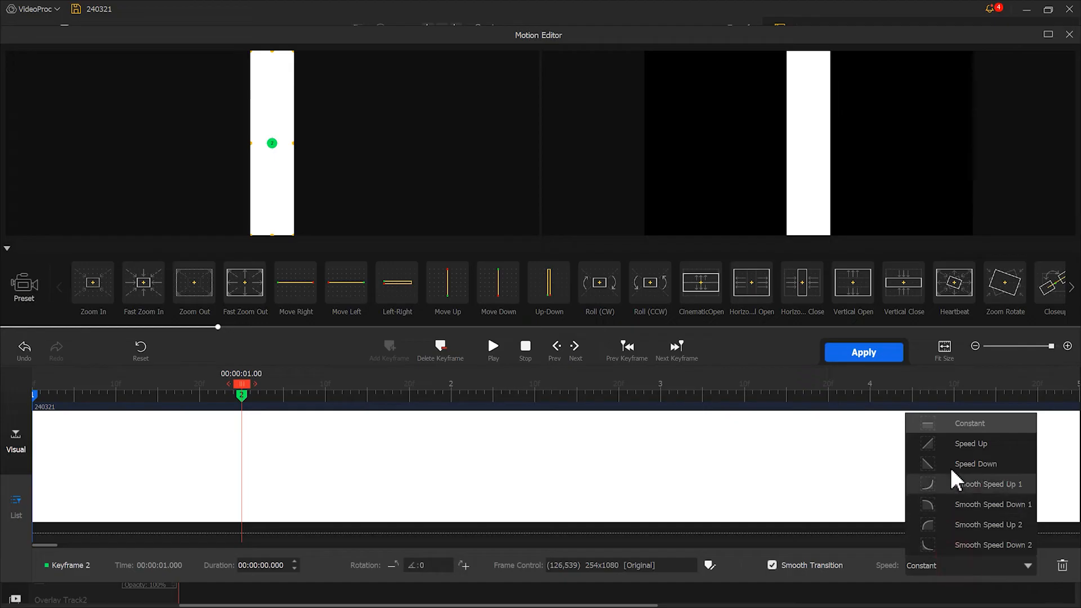
left_click(950, 467)
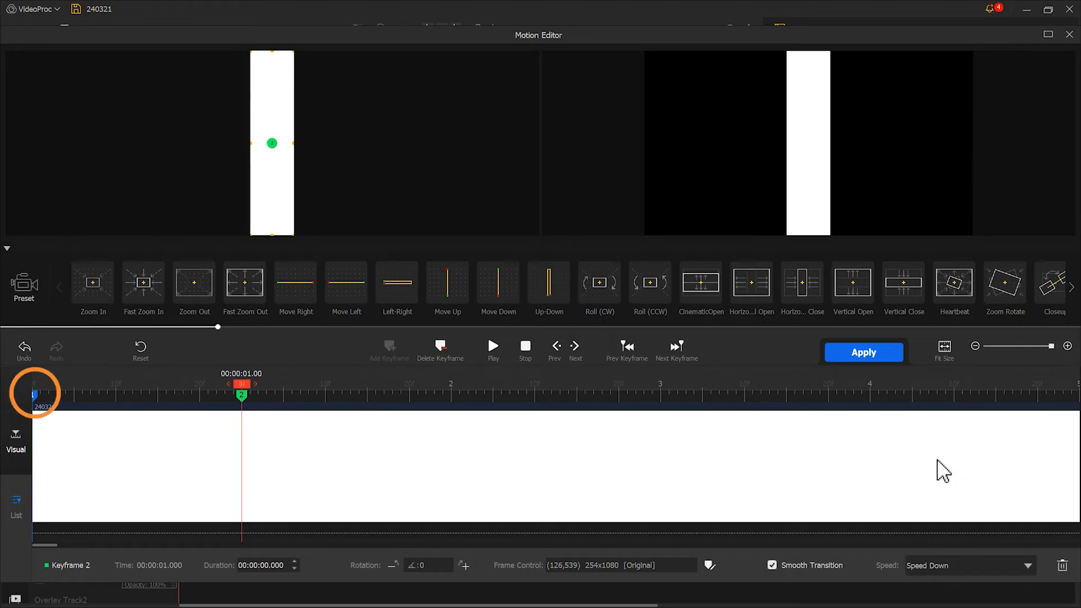
Move the first keyframe's frame vertically out of the strip to (126,-540) and apply the motion.
left_click(34, 395)
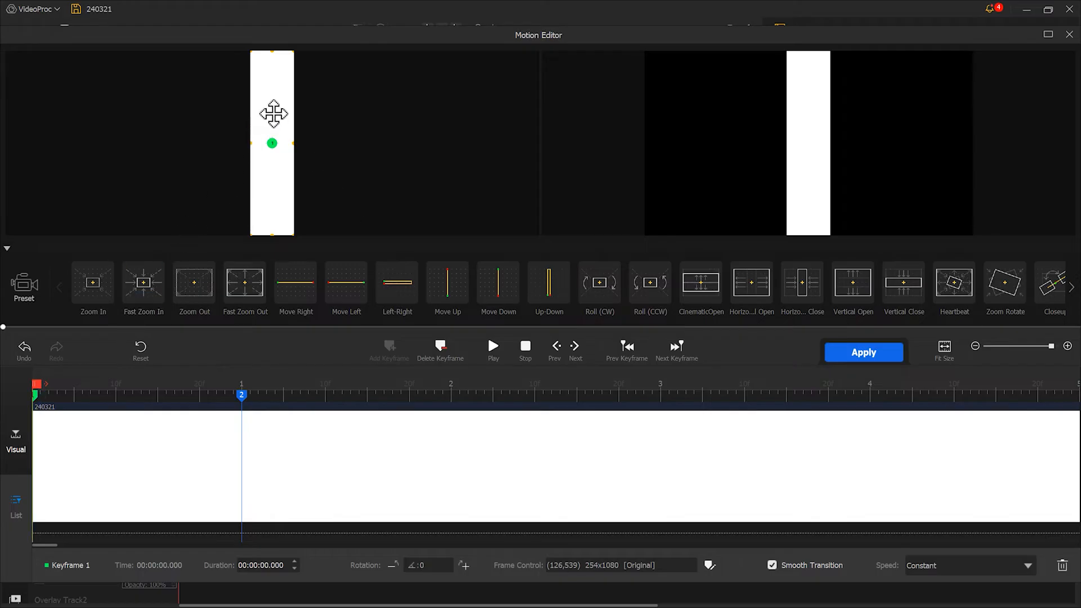
left_click_drag(273, 116, 271, 297)
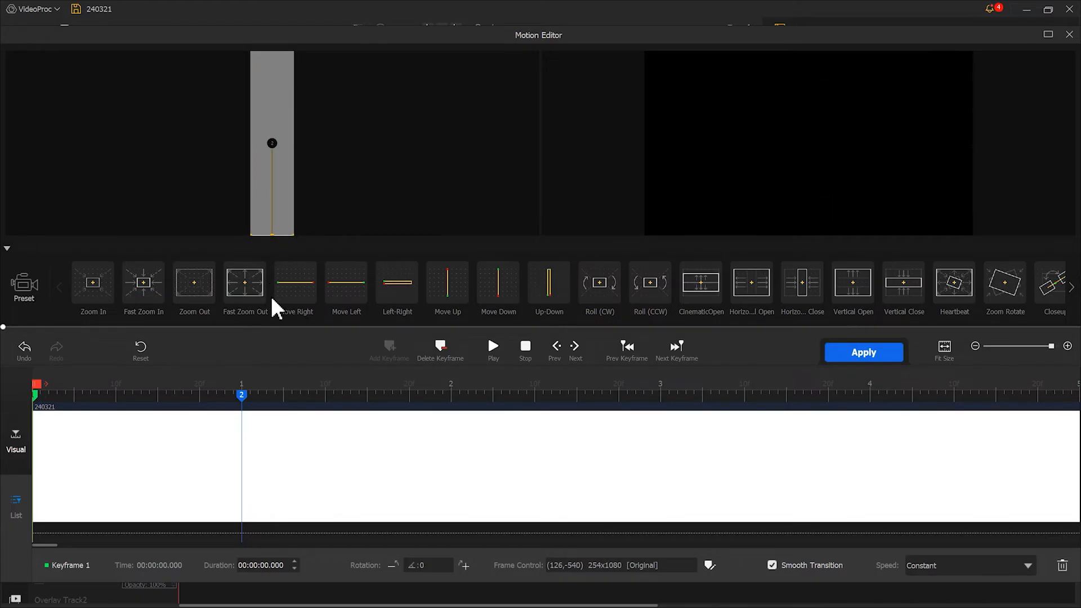
left_click(861, 354)
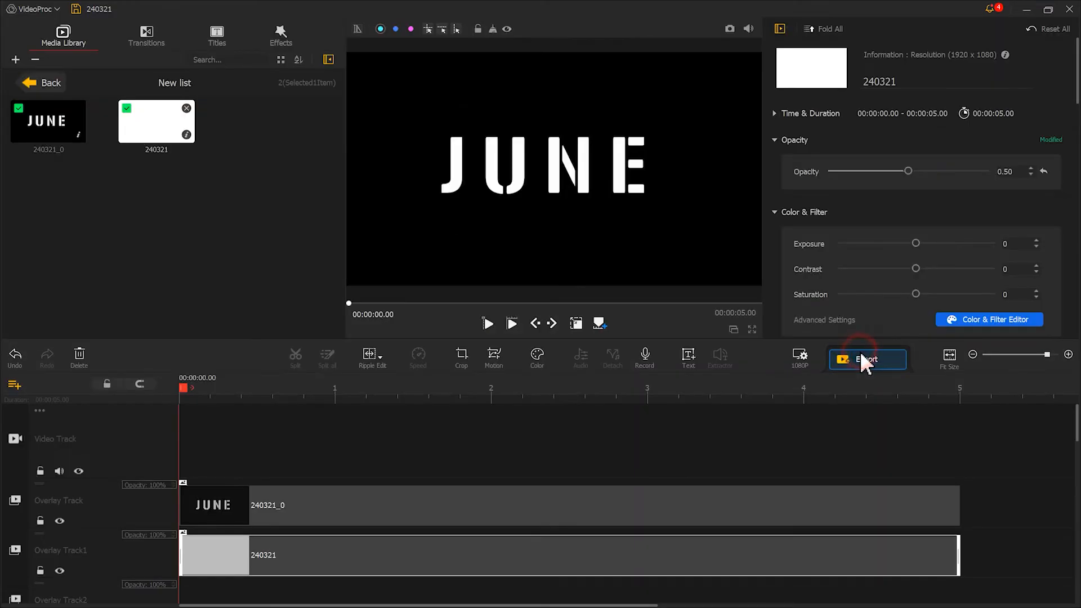
Preview the strip's motion over the JUNE picture, then set the strip's opacity back to 1.00.
left_click(507, 324)
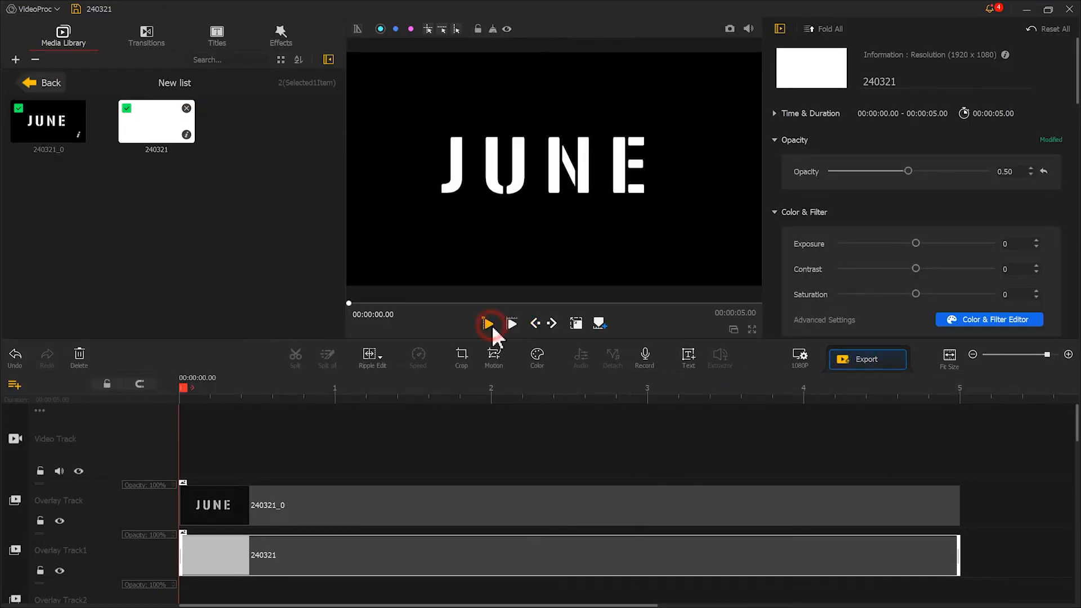
left_click(441, 323)
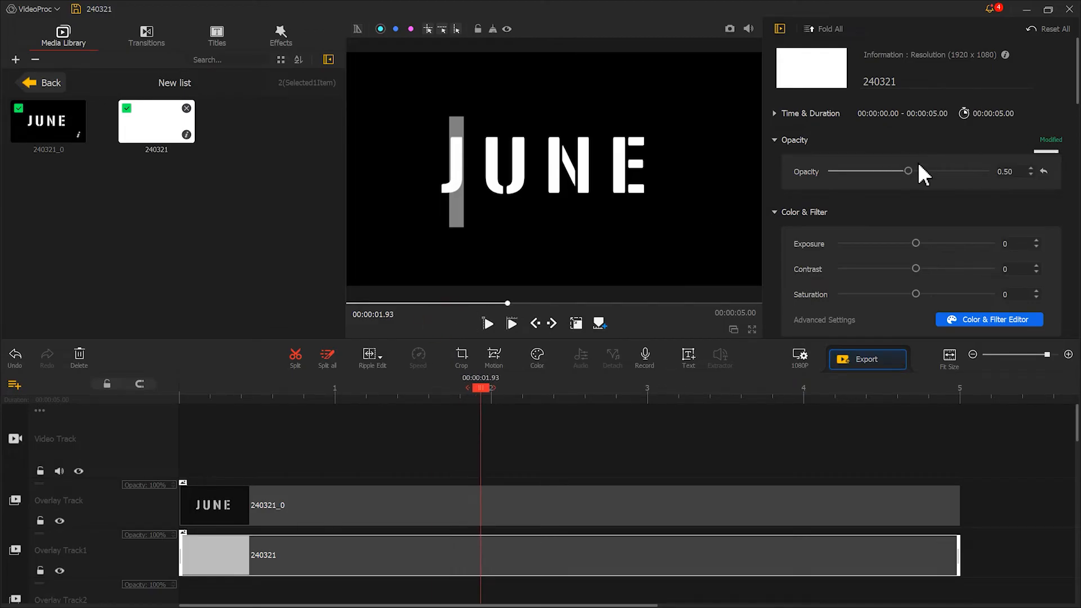
left_click_drag(910, 169, 998, 171)
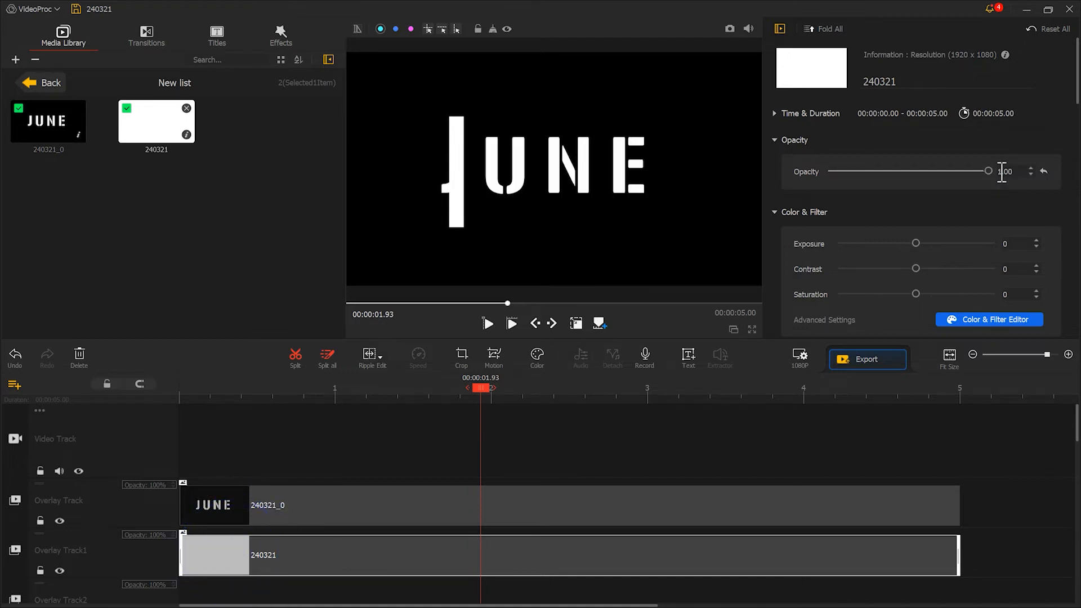
Duplicate the white strip on Overlay Track1, start the copy at 00:00:00.10, and place it directly beside the first strip over the J.
right_click(324, 556)
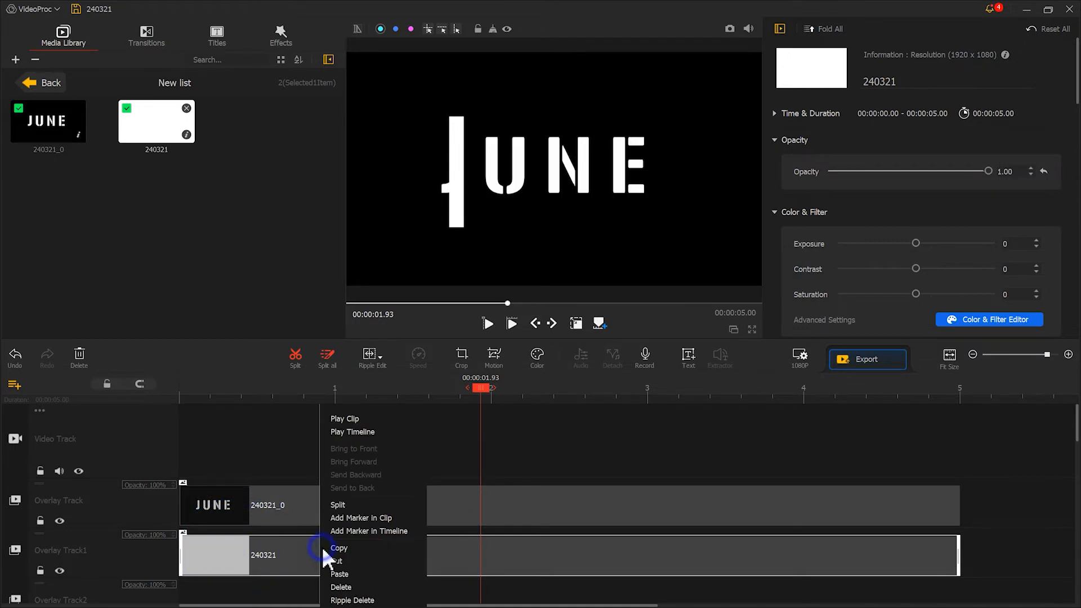
left_click(340, 548)
right_click(343, 556)
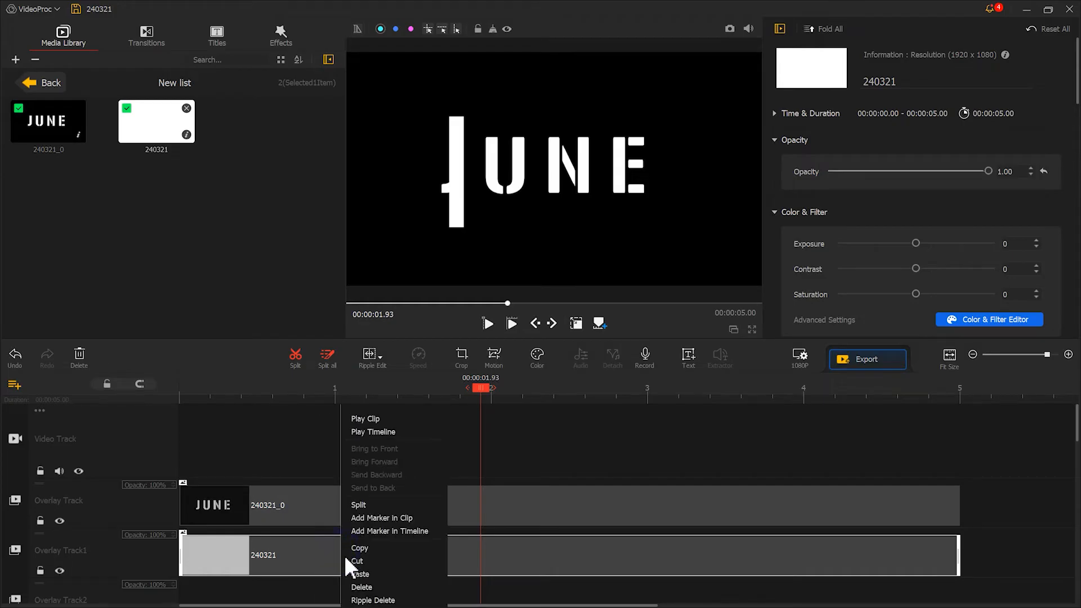
left_click(360, 574)
key("ctrl+z")
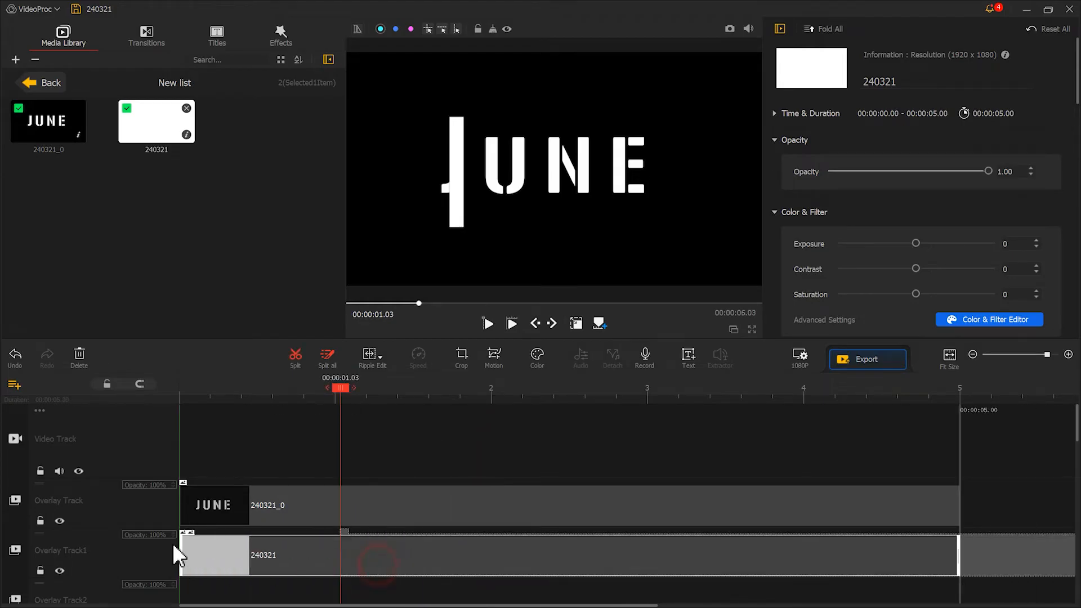
left_click_drag(197, 555, 213, 555)
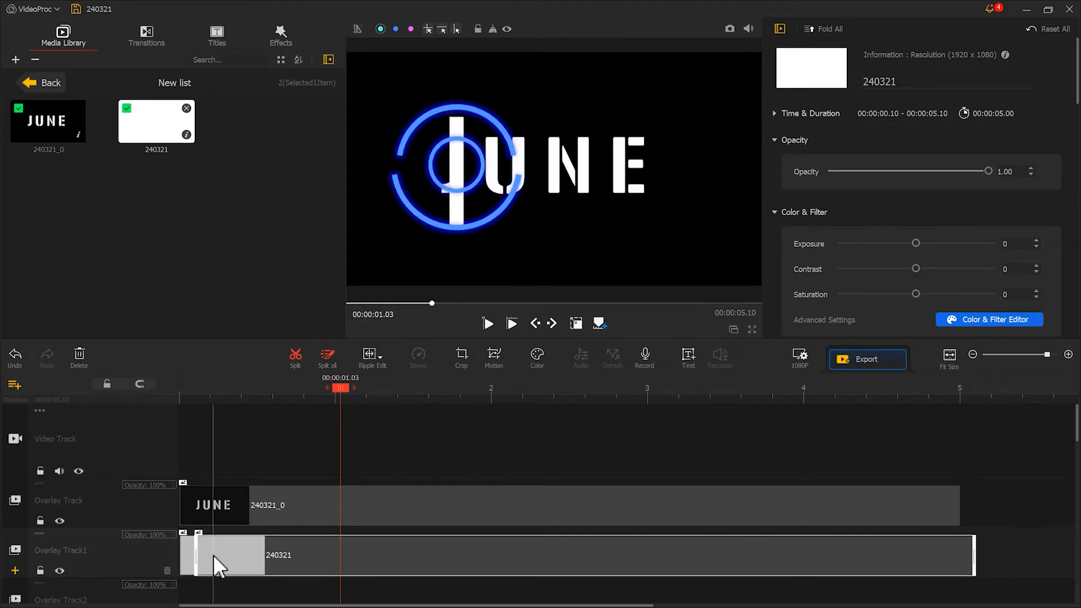
left_click(573, 323)
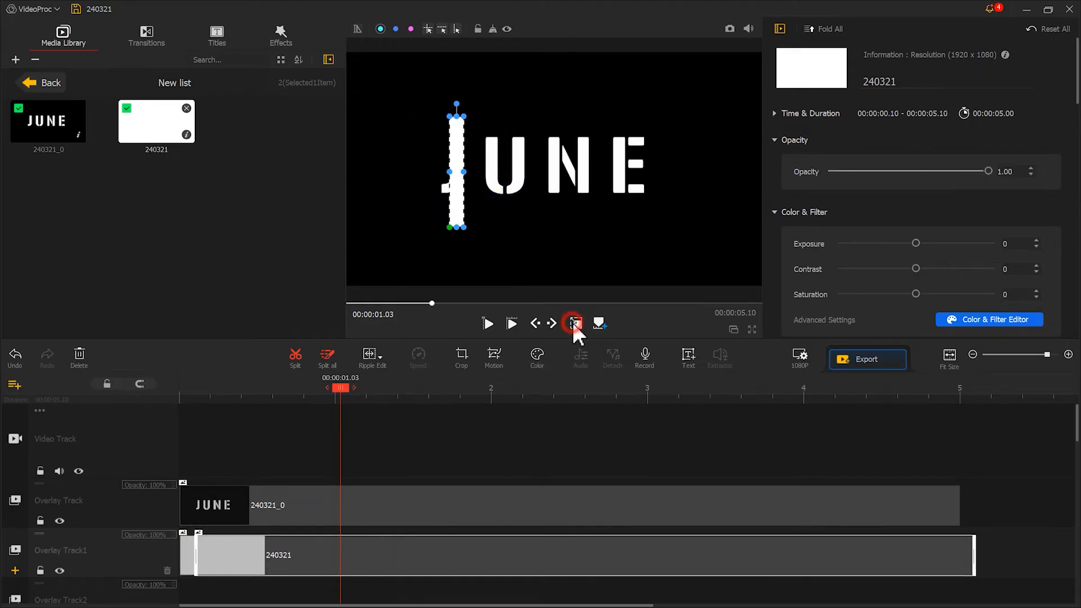
left_click_drag(458, 211, 439, 208)
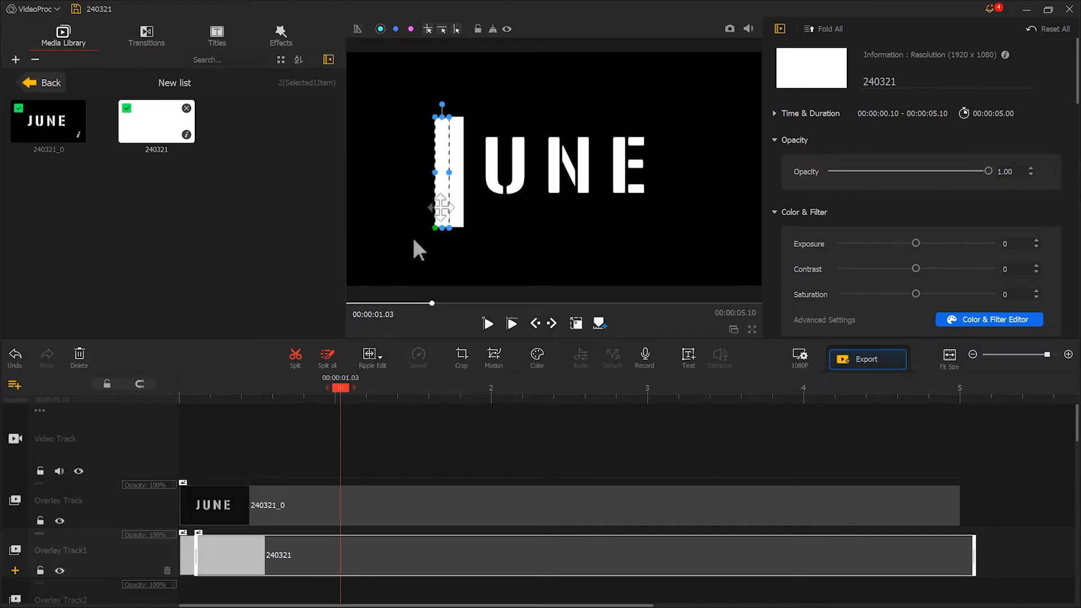
Add a third strip copy starting at 00:00:00.20, place it over the start of the U, and widen it to half the letter.
right_click(289, 555)
left_click(309, 549)
right_click(231, 563)
left_click(253, 577)
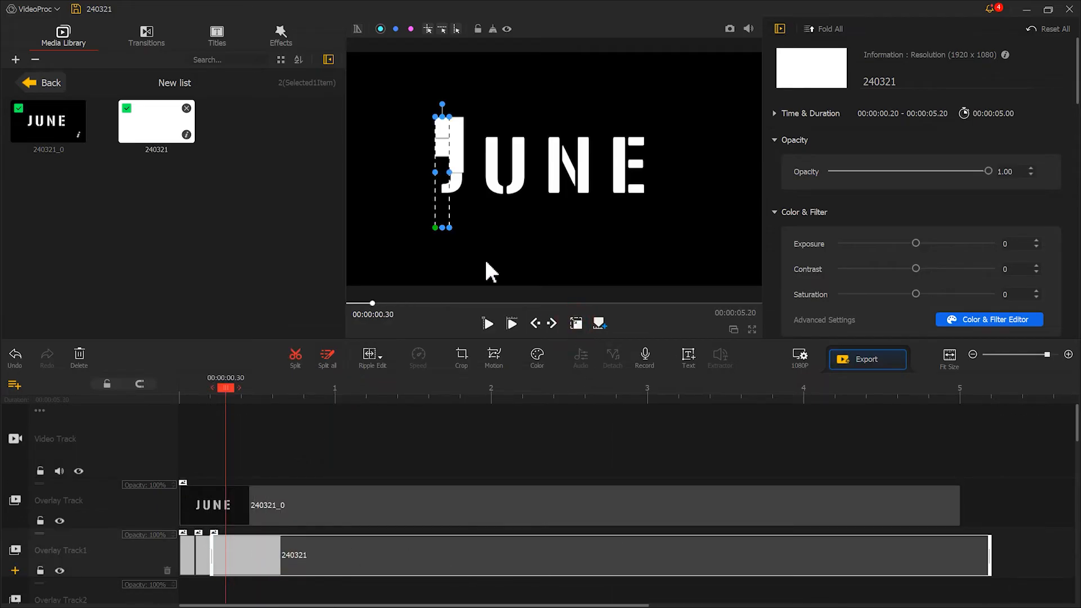
left_click_drag(453, 221, 489, 209)
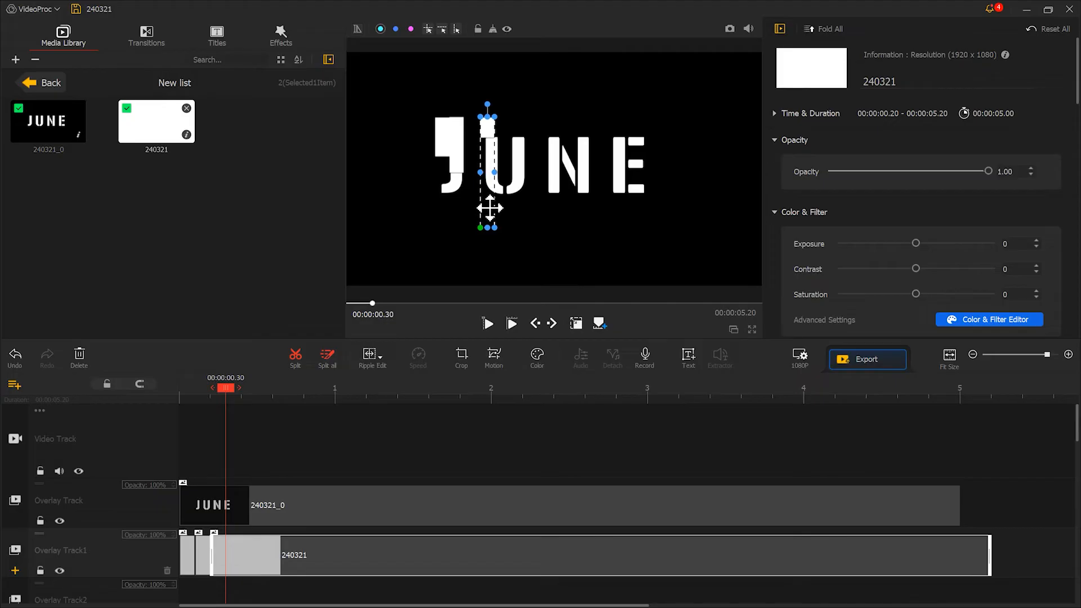
left_click_drag(232, 387, 360, 390)
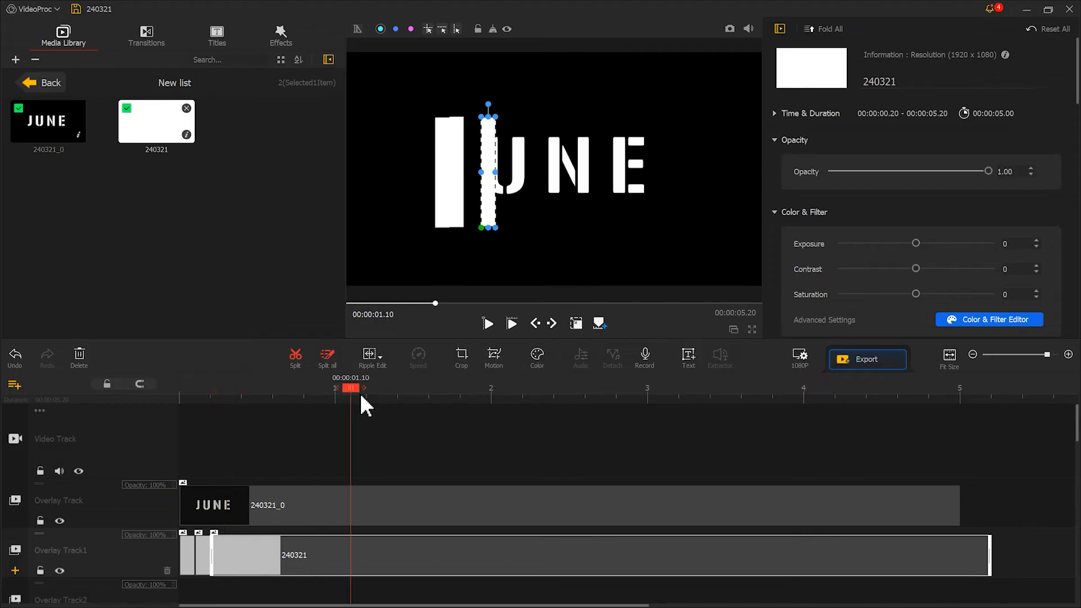
left_click_drag(495, 173, 503, 175)
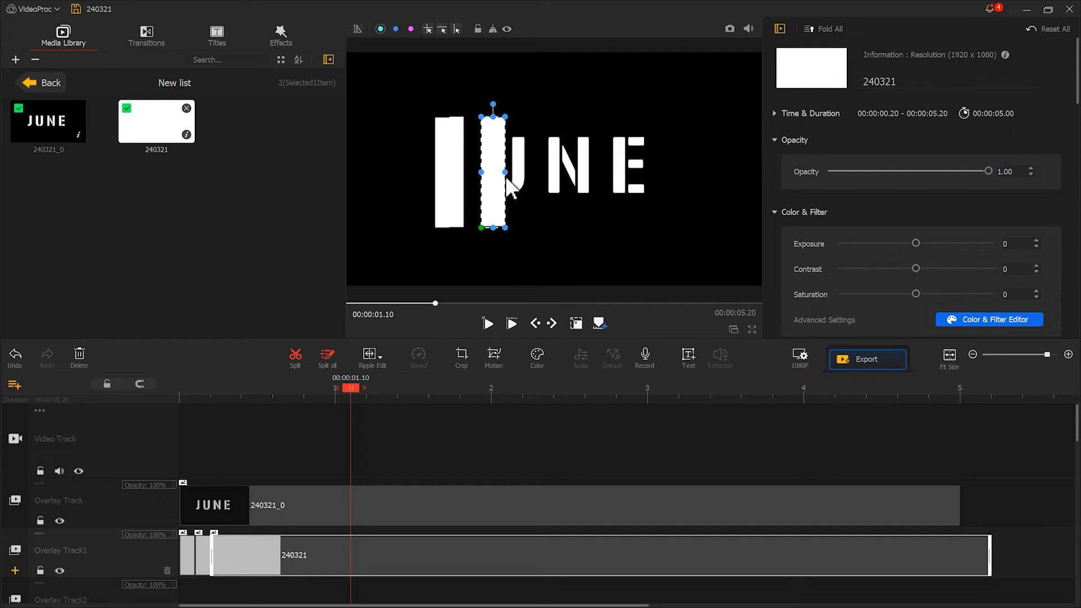
Add further staggered strip copies to cover the rest of the U, the N and the E, with the last starting at 00:00:00.86.
left_click_drag(519, 174, 554, 169)
left_click_drag(546, 170, 545, 171)
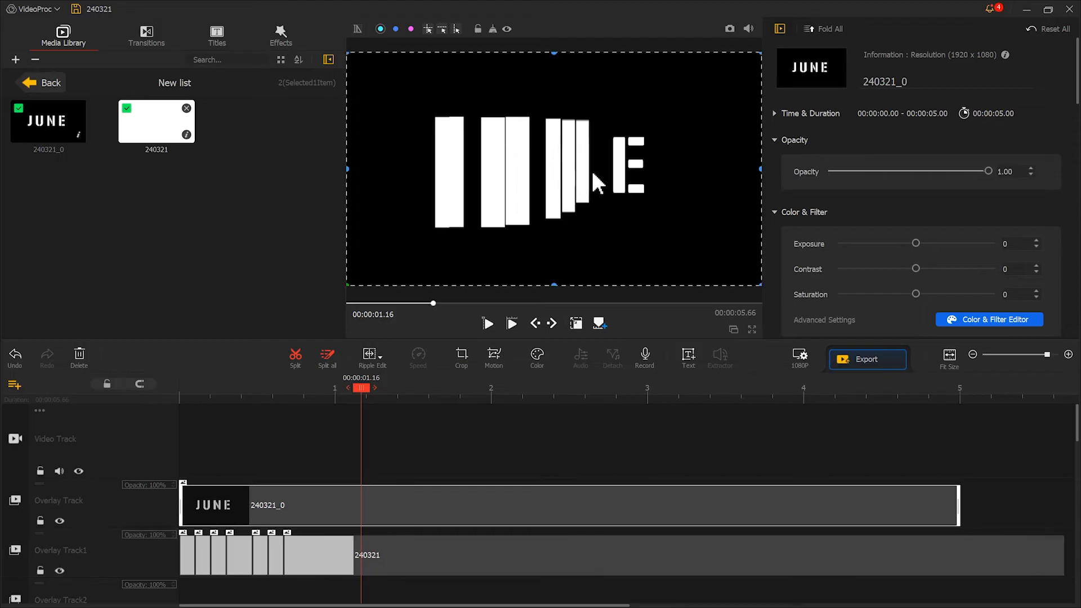
left_click(315, 563)
right_click(316, 563)
left_click(433, 563)
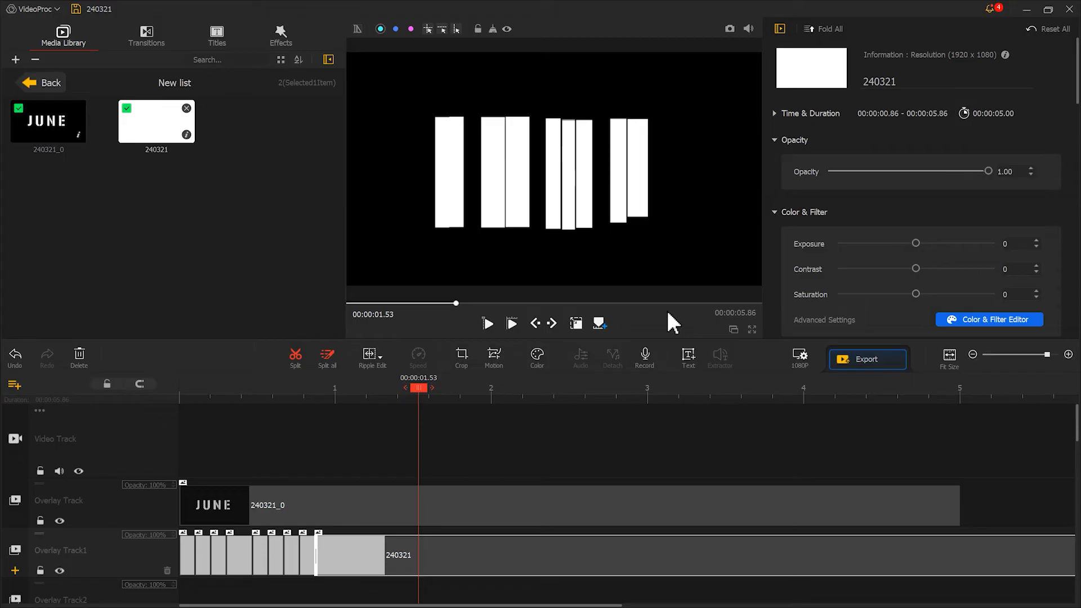
Adjust the opacity of several strip copies on Overlay Track1, setting the one that starts at 00:00:00.30 to 1.00.
mouse_move(987, 171)
left_mouse_down()
mouse_move(915, 175)
mouse_move(1006, 171)
left_mouse_up()
left_click_drag(325, 550, 308, 555)
mouse_move(941, 172)
left_mouse_down()
mouse_move(892, 173)
mouse_move(940, 181)
left_mouse_up()
left_click_drag(268, 540, 244, 550)
mouse_move(988, 171)
left_mouse_down()
mouse_move(900, 173)
mouse_move(987, 170)
left_mouse_up()
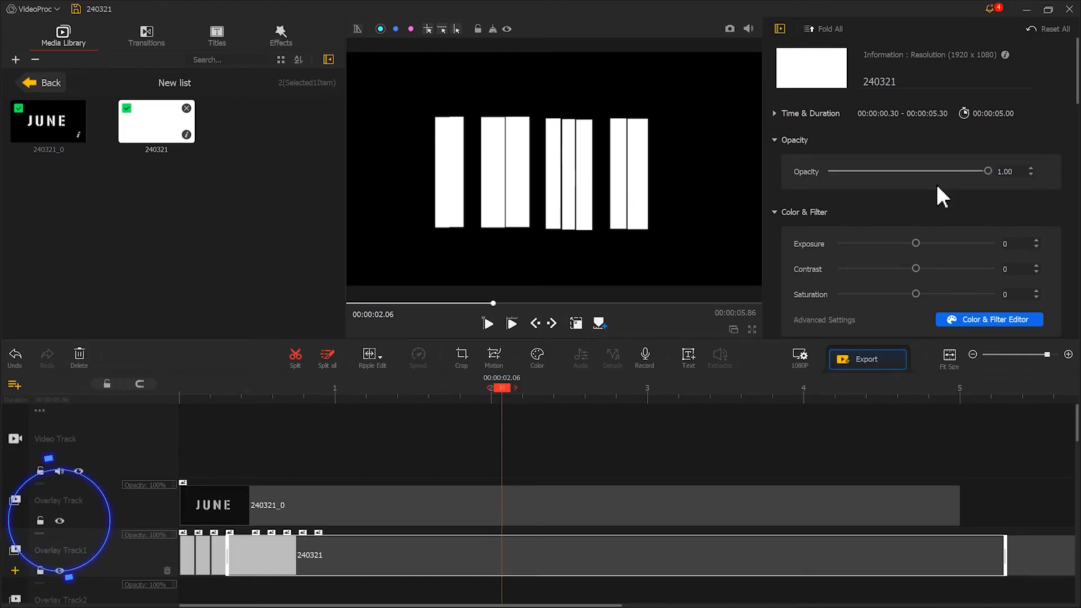
Hide the overlay track with the JUNE picture and export the strip animation as an MP4 named 240321.
left_click(59, 519)
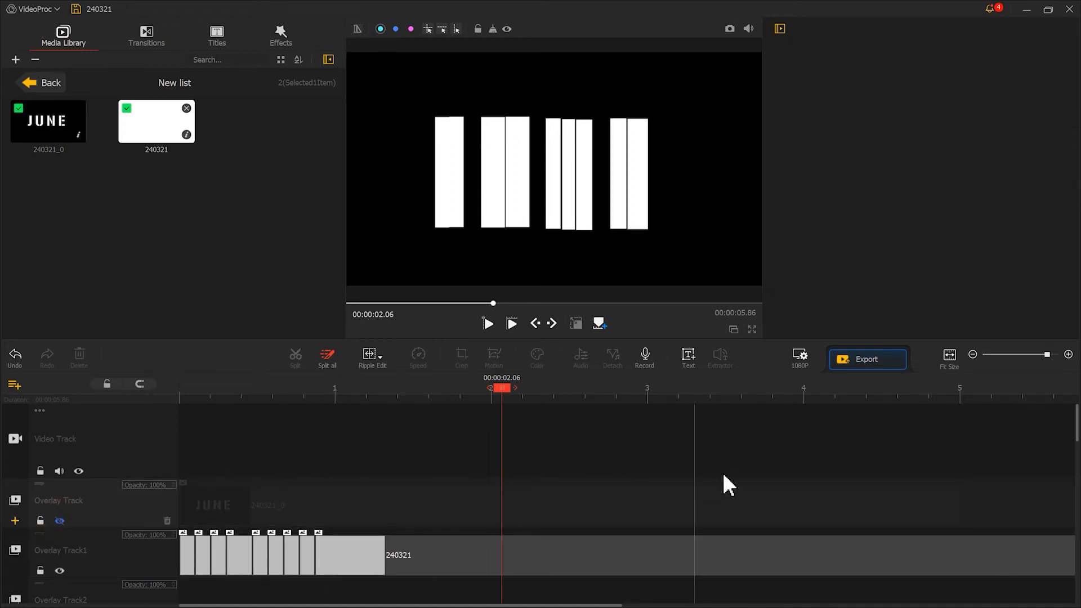
left_click(865, 366)
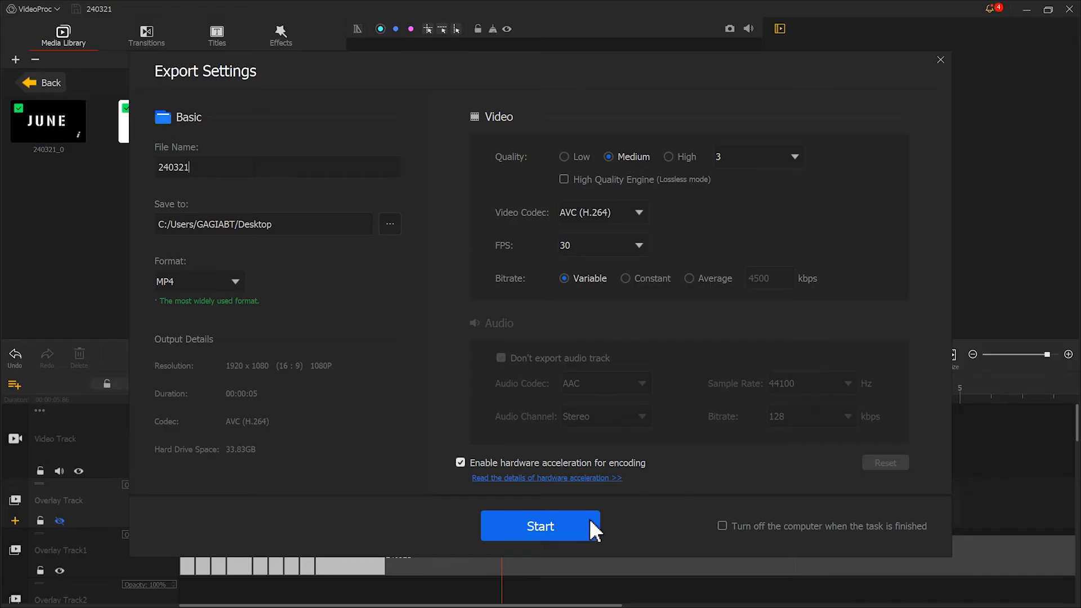
left_click(560, 532)
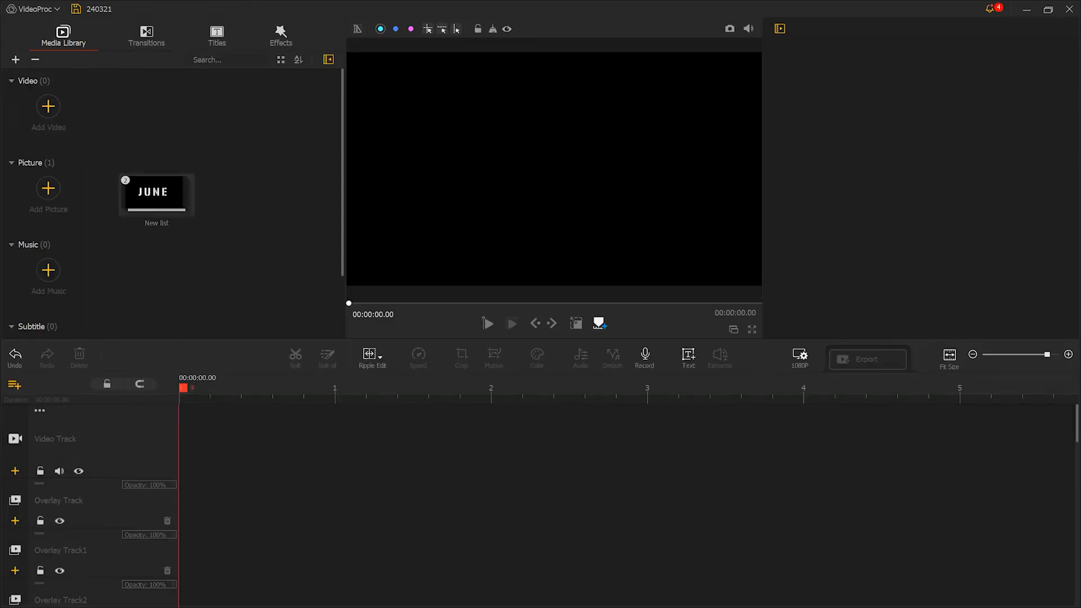
Open the New list in the media library and place the 240321_0 JUNE picture at the start of the emptied Video Track.
left_click_drag(451, 150, 257, 158)
double_click(152, 195)
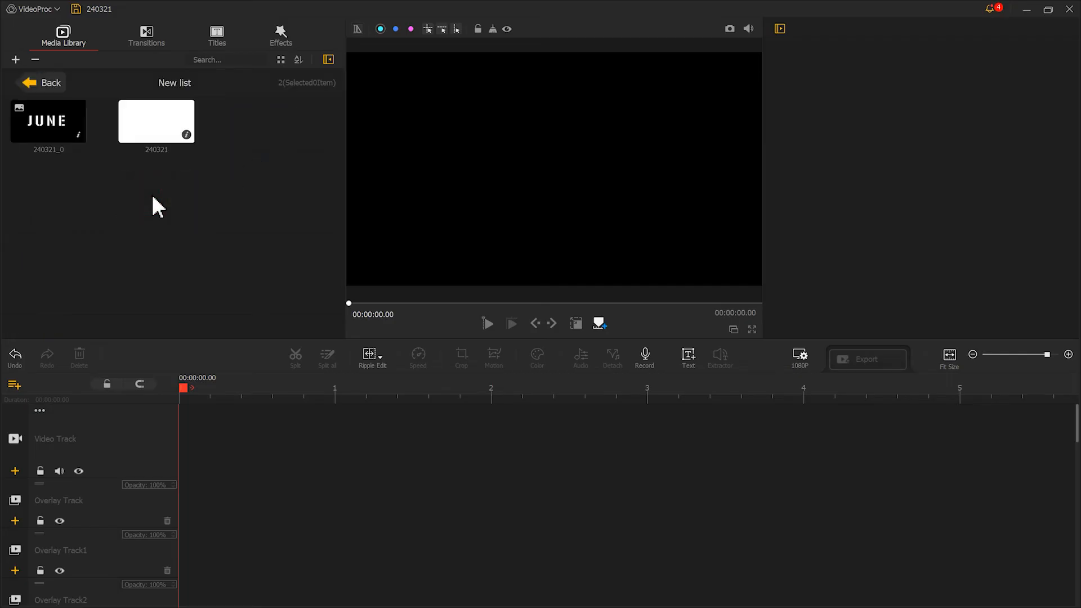
left_click_drag(54, 135, 248, 453)
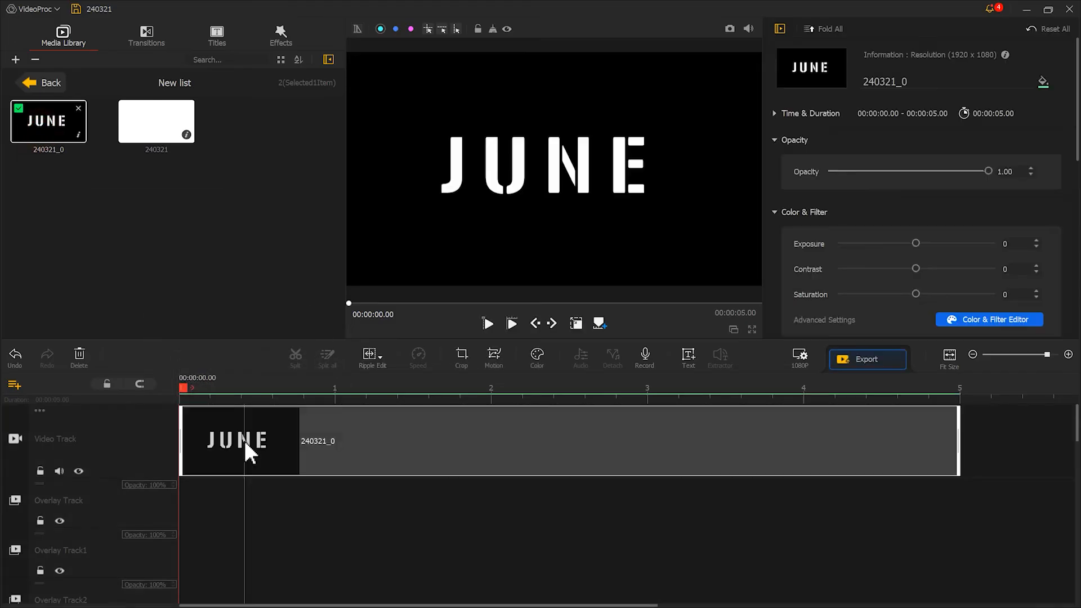
Place the exported 240321 video at the start of the first Overlay Track and fit it to the screen height.
left_click(27, 86)
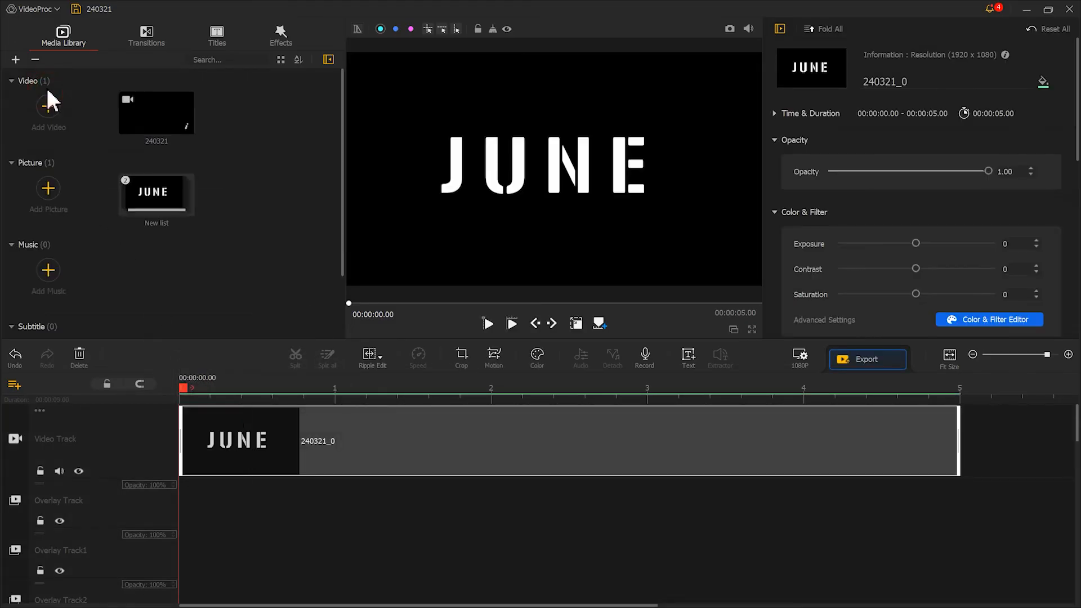
left_click_drag(133, 113, 180, 517)
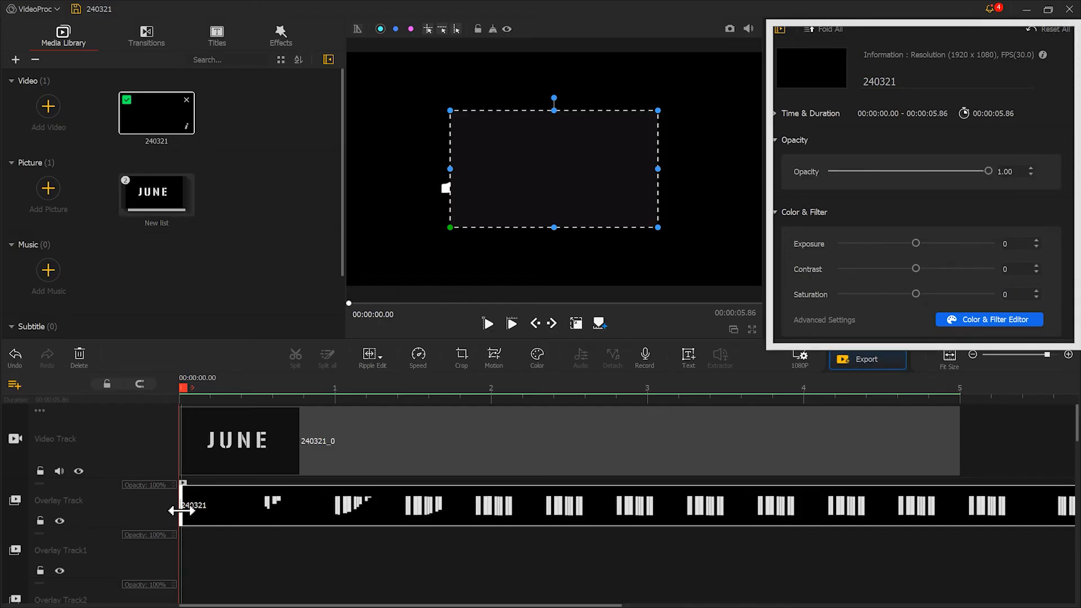
left_click_drag(1077, 74, 1077, 157)
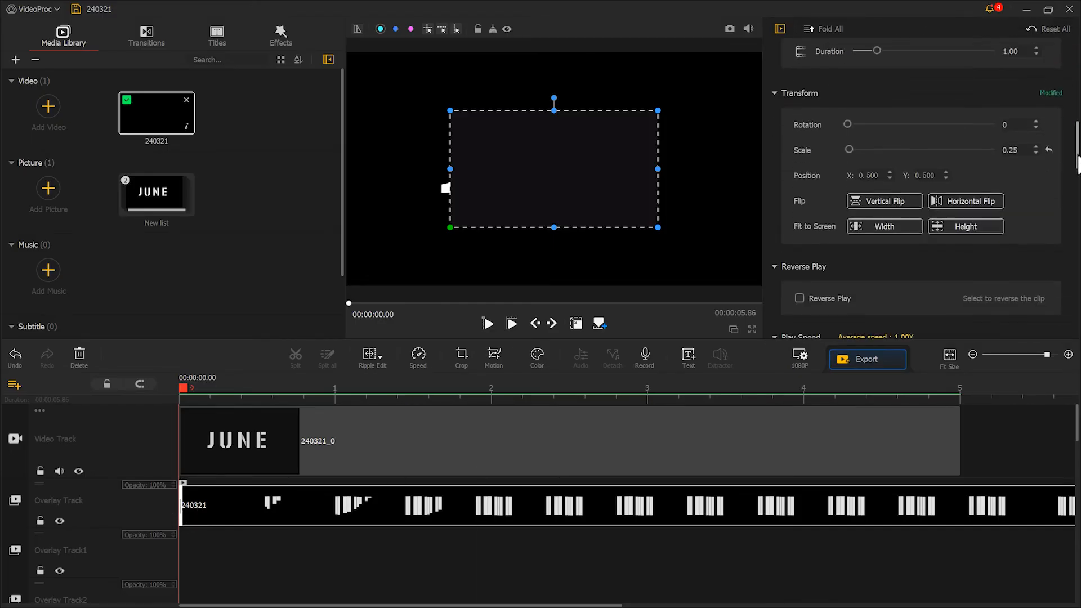
left_click(966, 227)
Set the 240321 overlay clip's blend mode to Multiply and play back the start of the combined animation.
left_click_drag(1077, 151, 1069, 323)
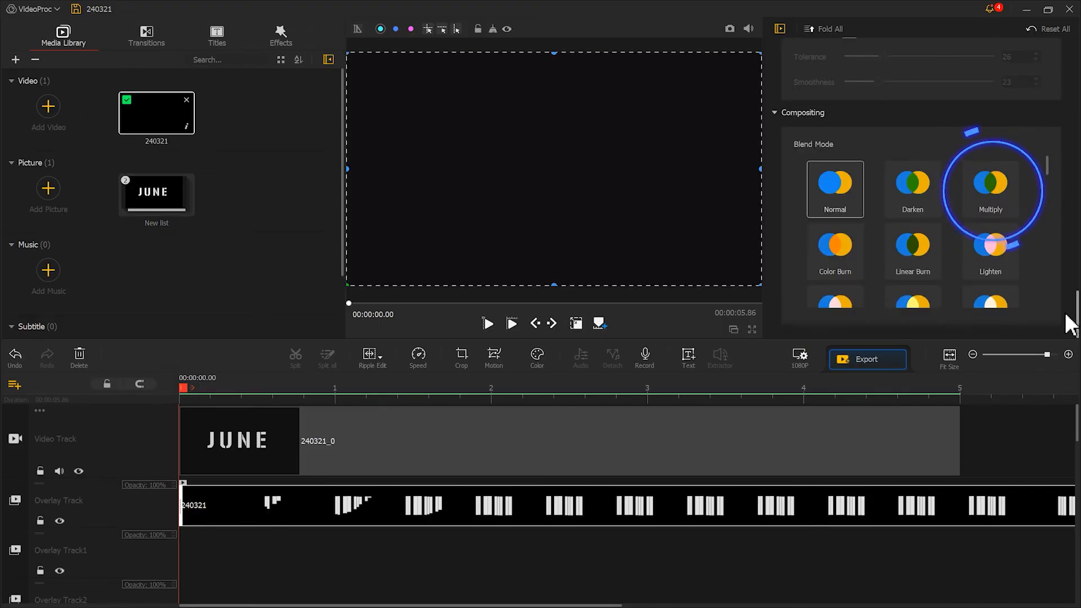
left_click(989, 204)
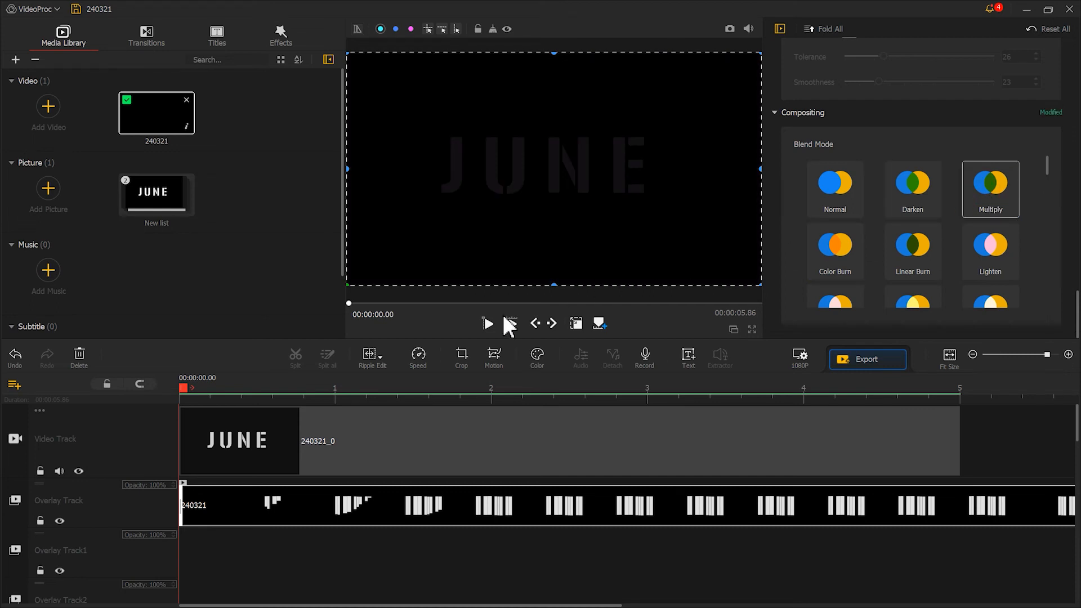
left_click(487, 323)
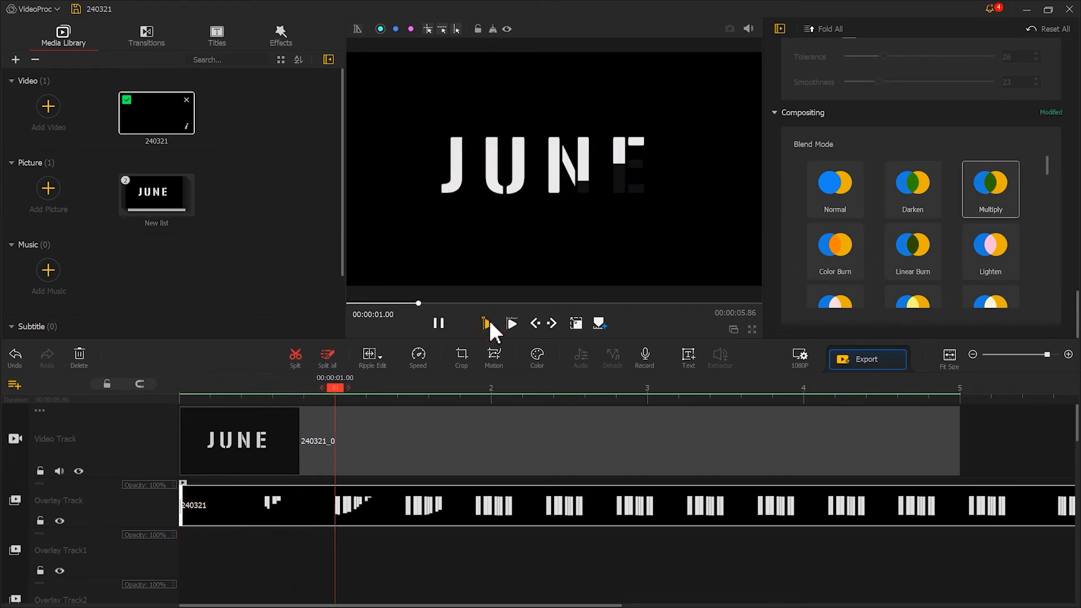
left_click(438, 322)
Set the overlay clip's contrast to 22 in the Color & Filter Editor and preview the title animation from near the beginning.
left_click(181, 393)
left_click(180, 386)
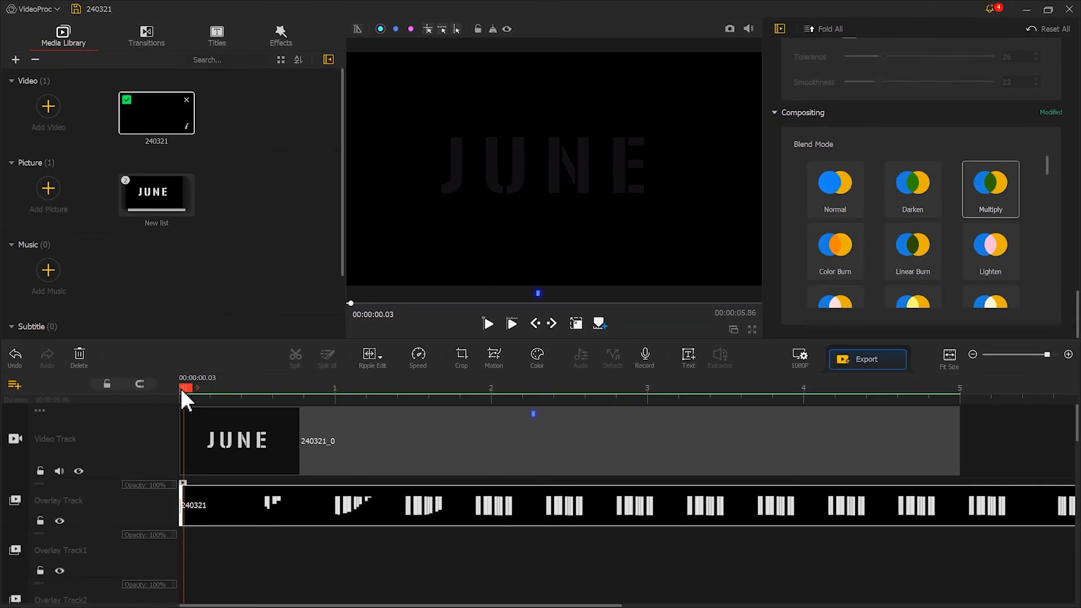
left_click(536, 358)
left_click_drag(866, 263, 873, 265)
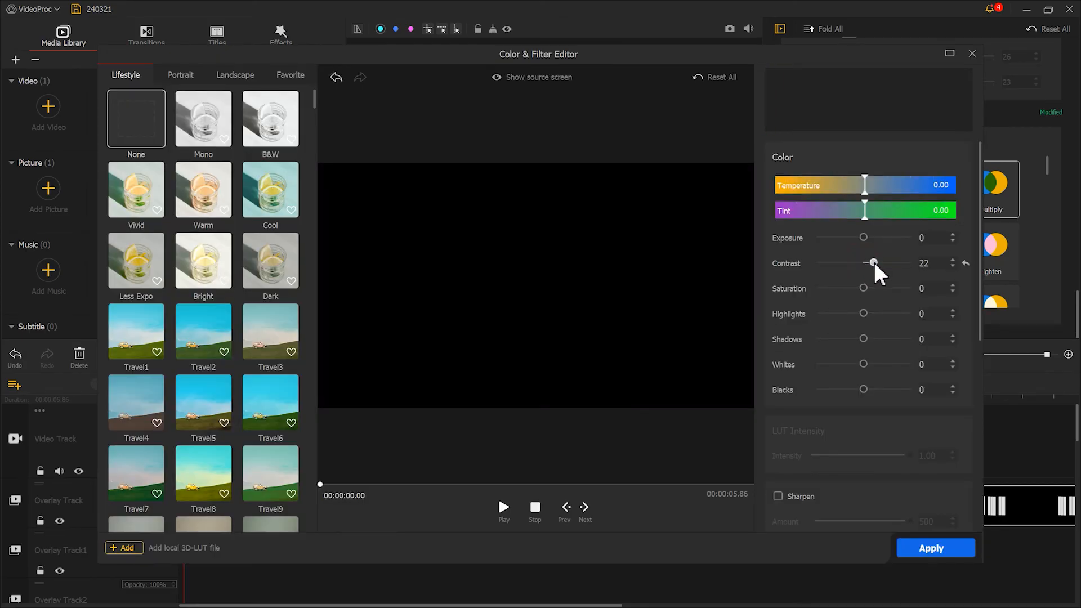
left_click(931, 547)
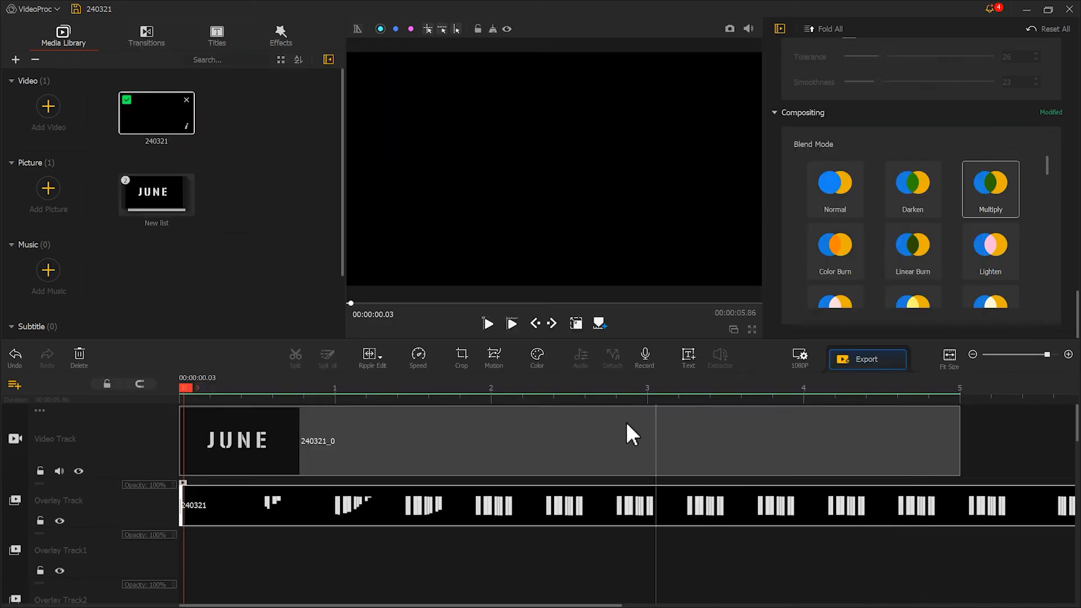
left_click(489, 325)
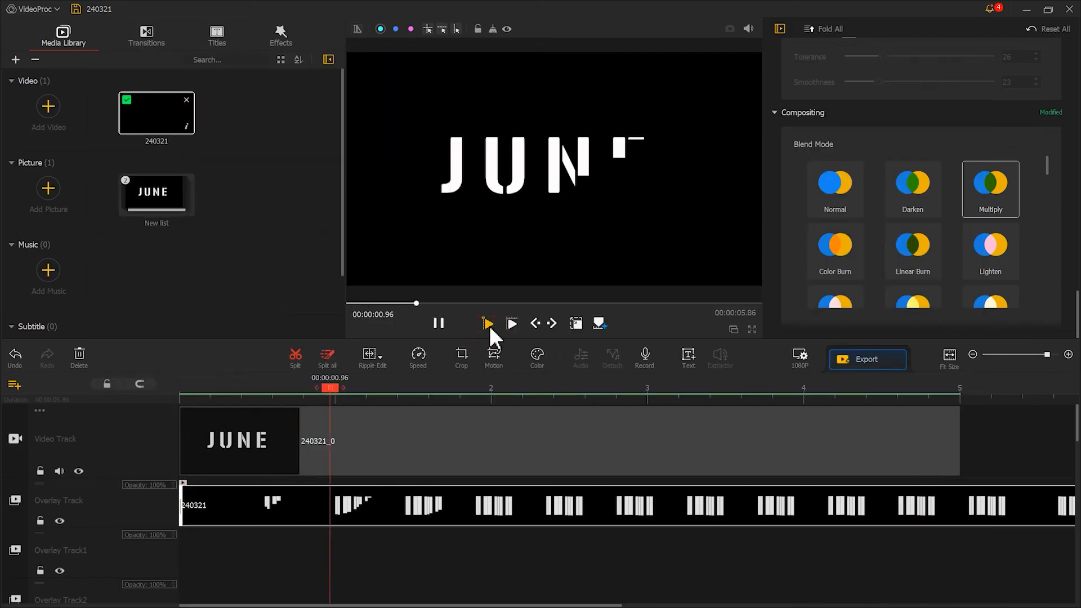
left_click(442, 321)
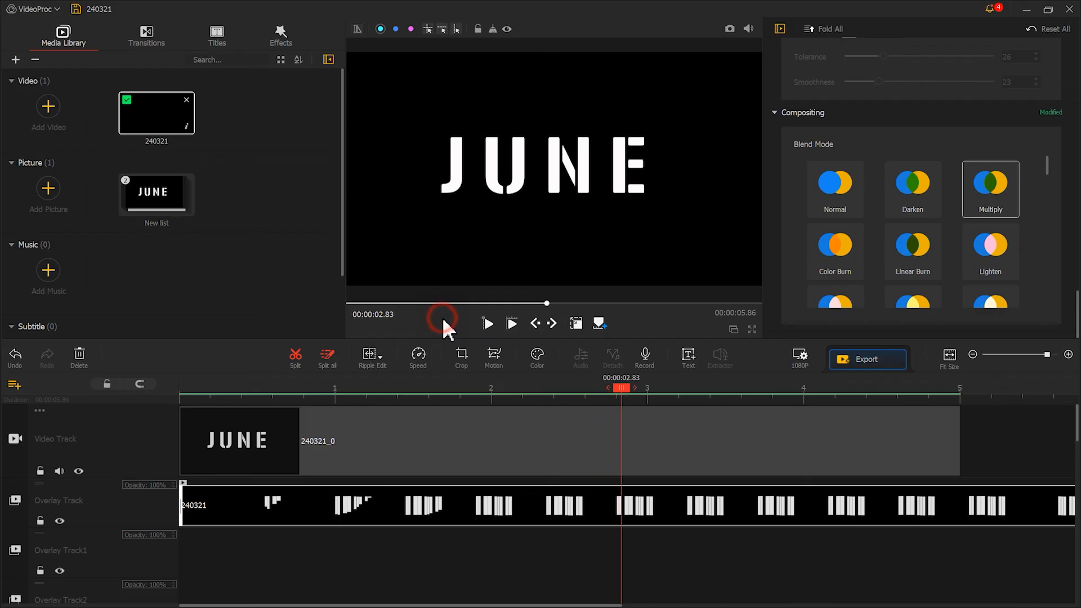